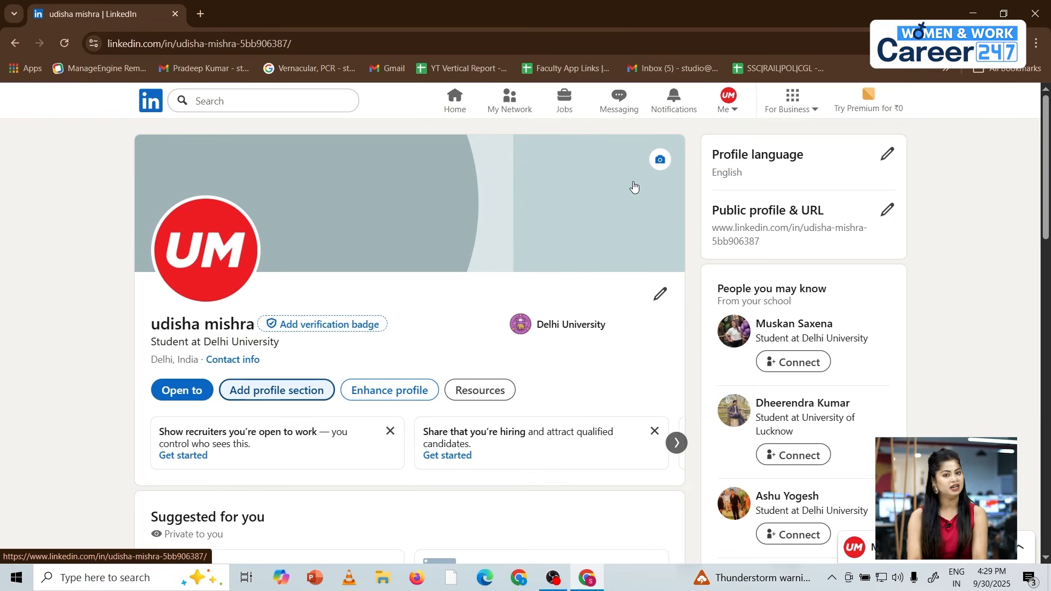
Open the form for adding an About summary from the profile's core sections in manual setup.
{"action": "scroll", "coordinate": [453, 321], "scroll_direction": "down", "scroll_amount": 2}
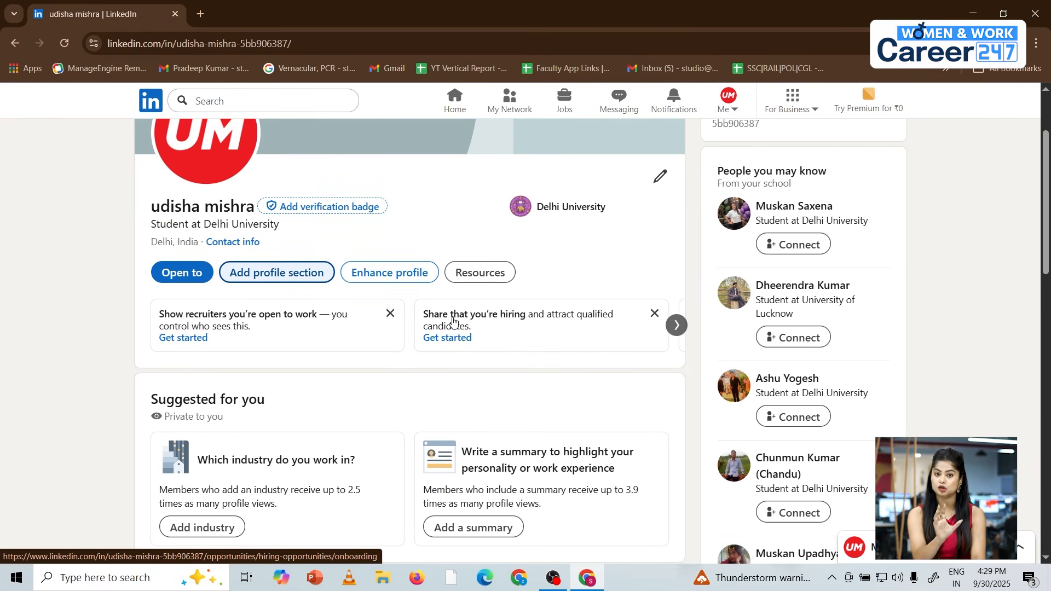
{"action": "left_click", "coordinate": [282, 280]}
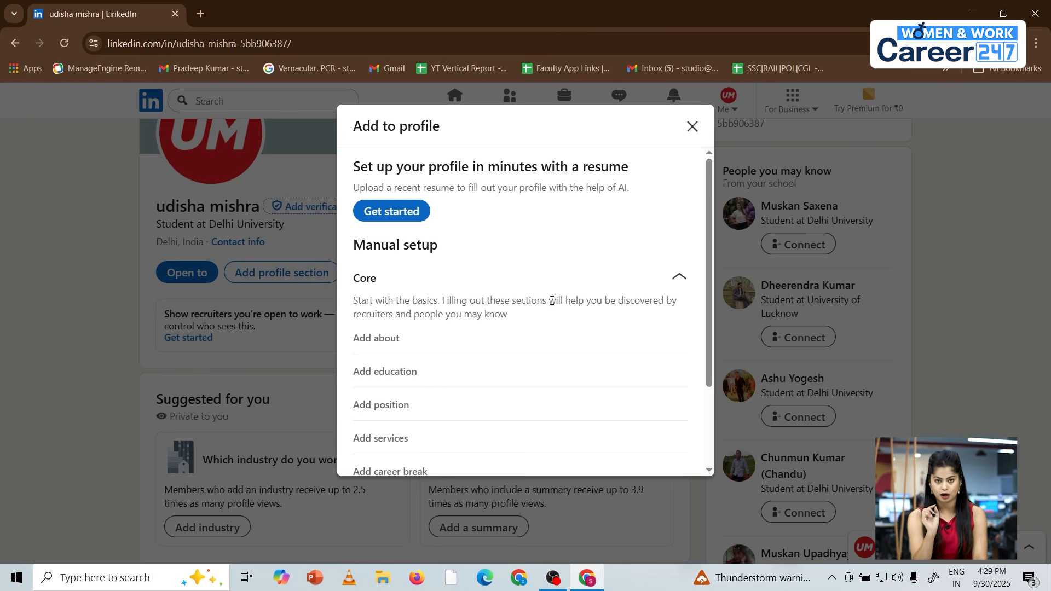
{"action": "left_click", "coordinate": [681, 282]}
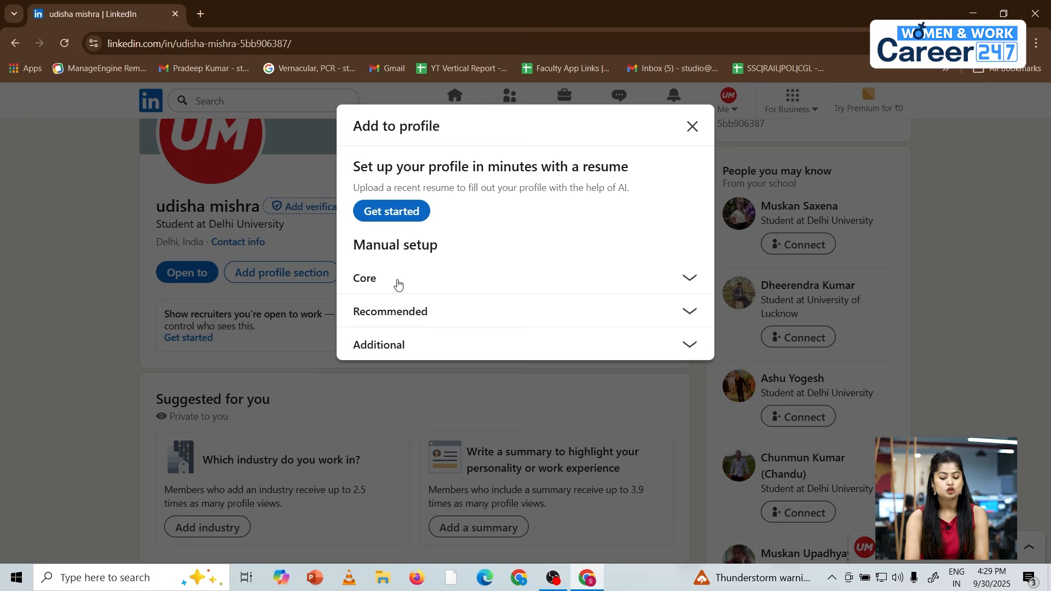
{"action": "left_click", "coordinate": [504, 292]}
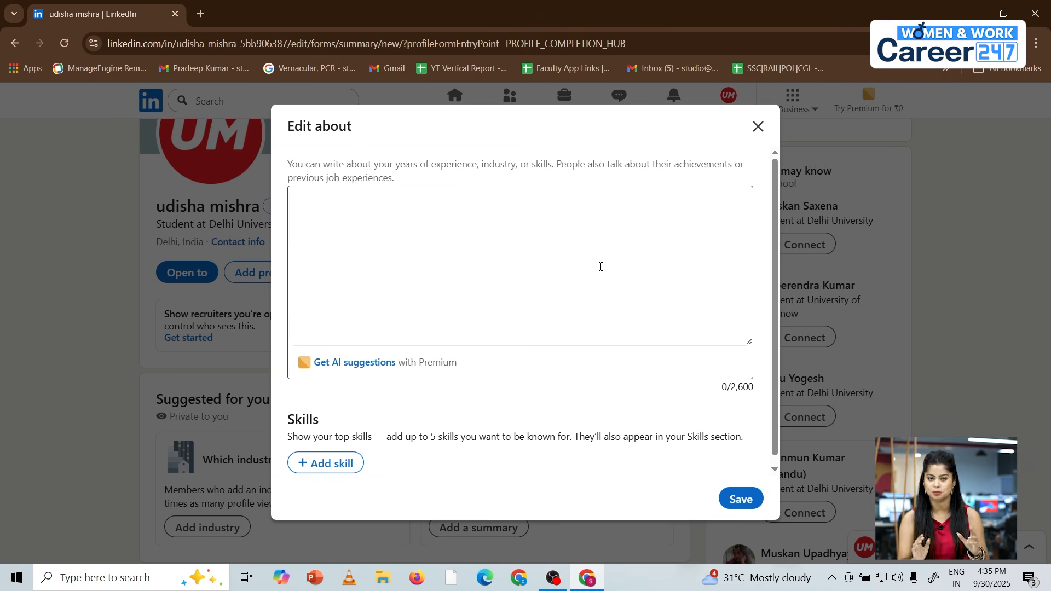
Begin the About summary with "As a philosphy graduate with a strong passion for communication".
{"action": "left_click", "coordinate": [442, 231]}
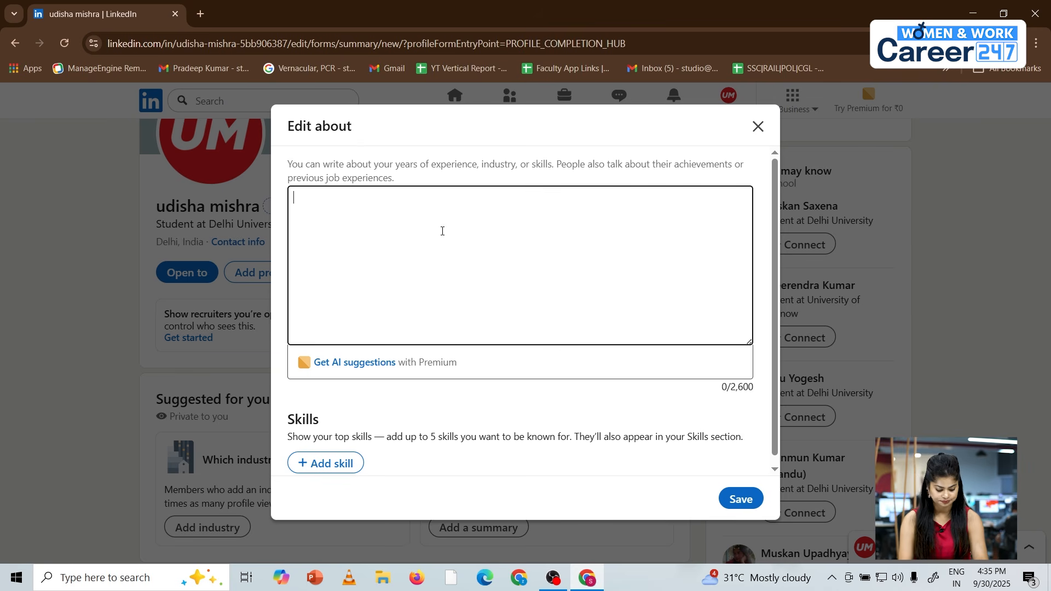
{"action": "type", "text": "As a "}
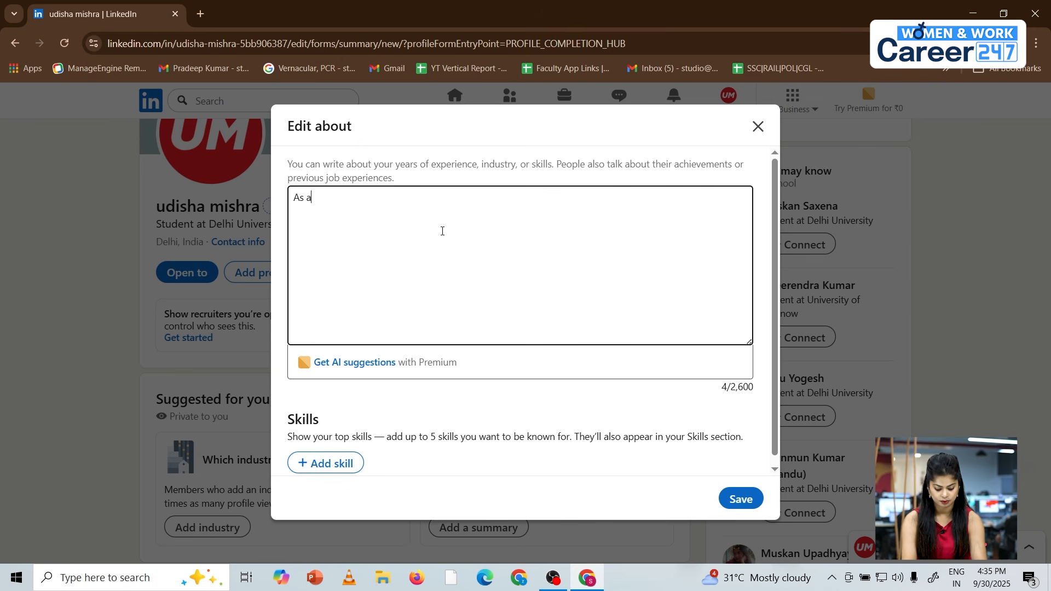
{"action": "type", "text": "philos"}
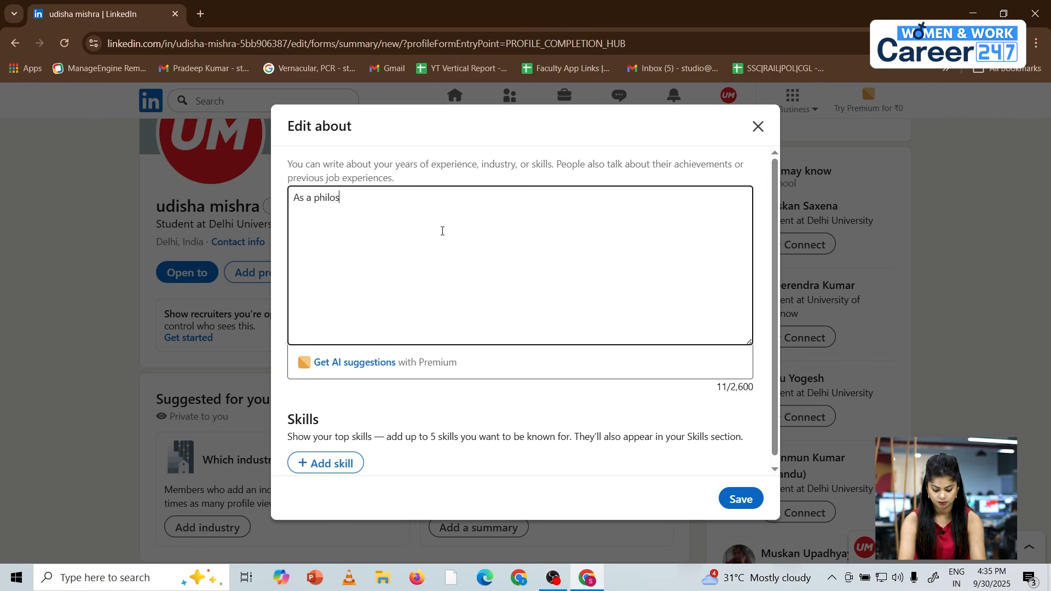
{"action": "type", "text": "phy graduate"}
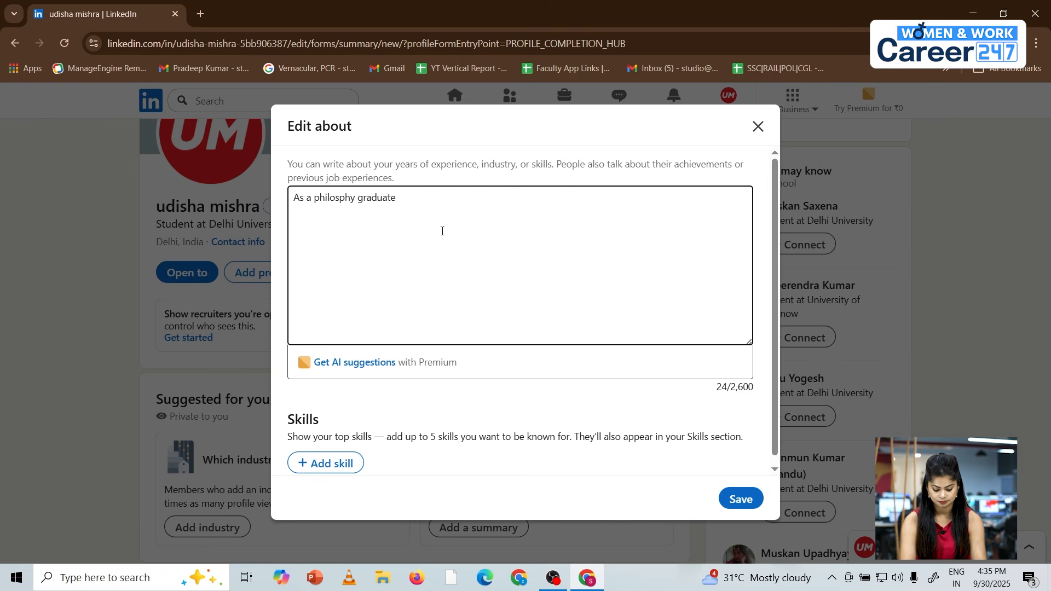
{"action": "type", "text": " with a strong passi"}
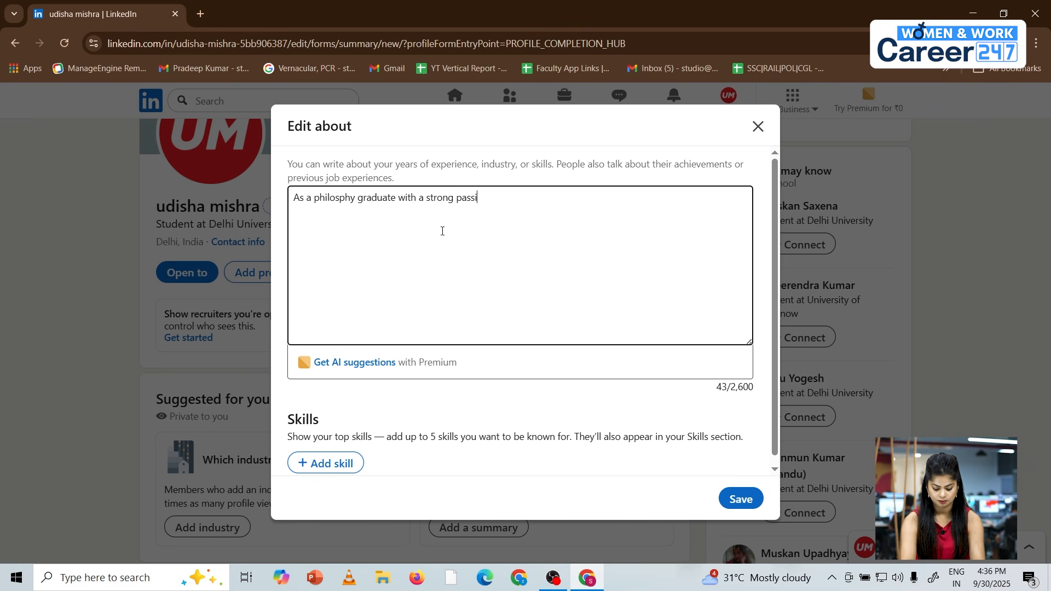
{"action": "type", "text": "on for communication"}
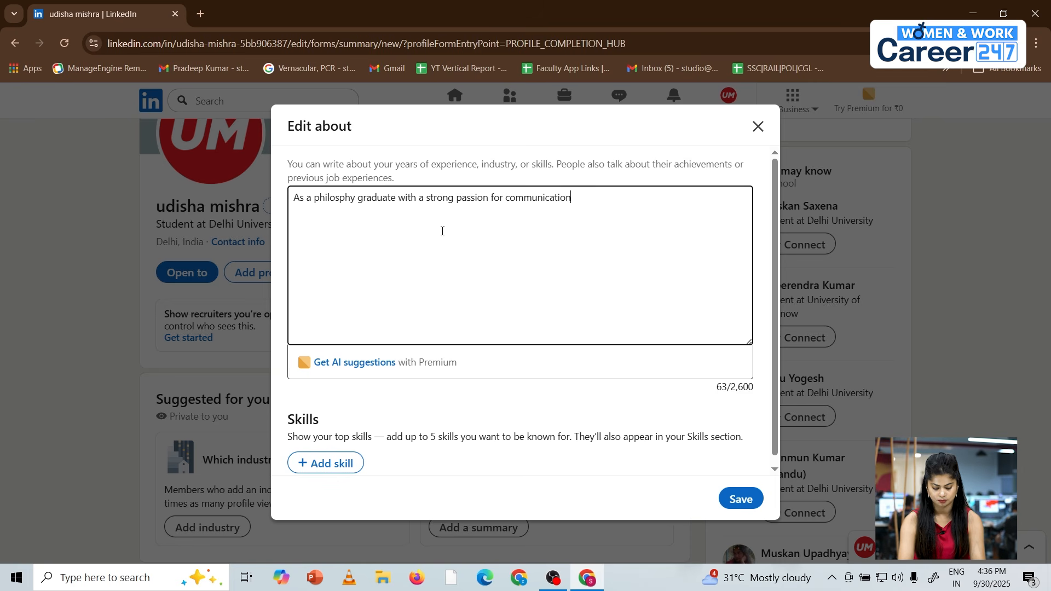
Complete the first sentence with ", i am eager to leverage my critical thinking and strong analytical skills in the media , communication and coaching industries.".
{"action": "type", "text": ", i am eag"}
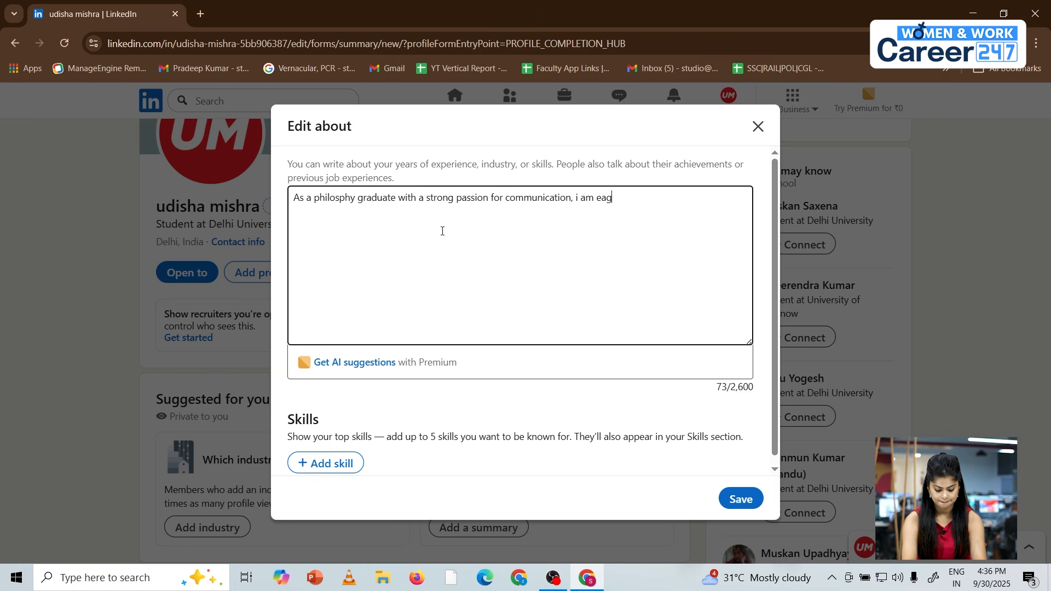
{"action": "type", "text": "er to leve"}
{"action": "key", "text": "BackSpace"}
{"action": "type", "text": "verage "}
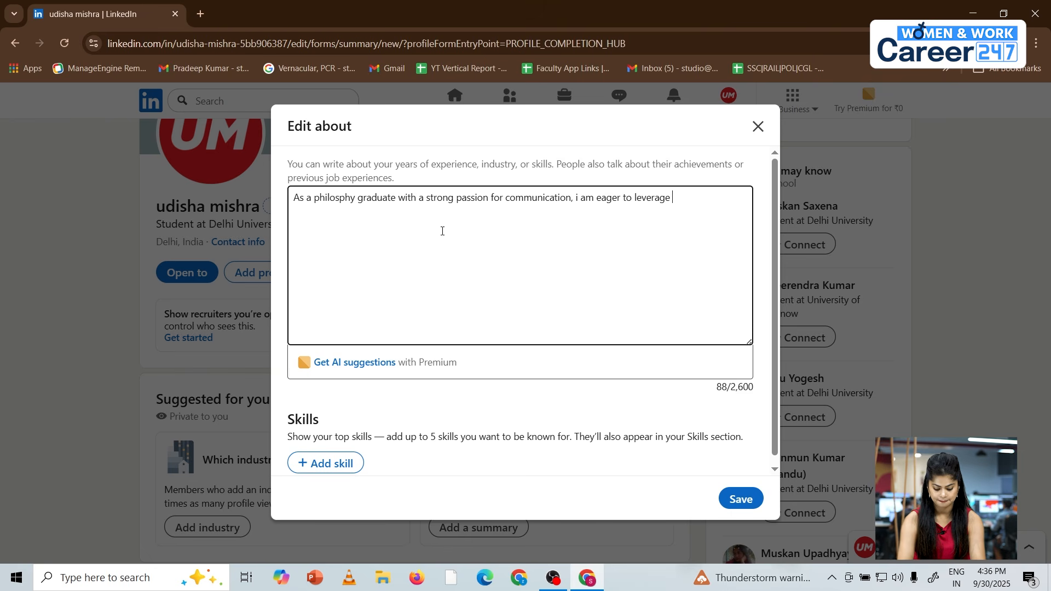
{"action": "type", "text": "my critical thinking and strong analytical ski"}
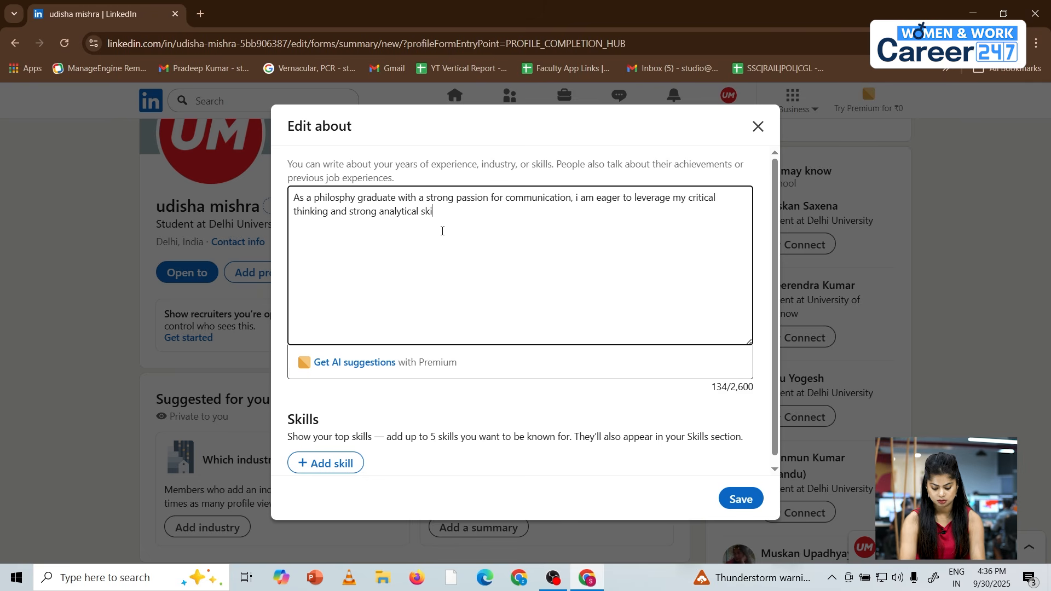
{"action": "type", "text": "lls in the media , com"}
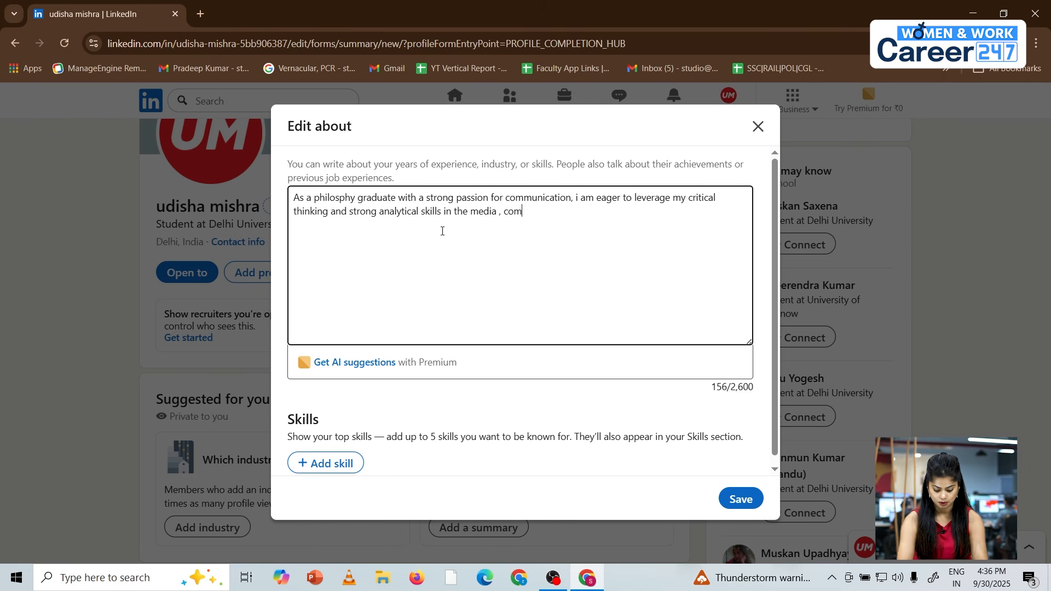
{"action": "type", "text": "munication and coachi"}
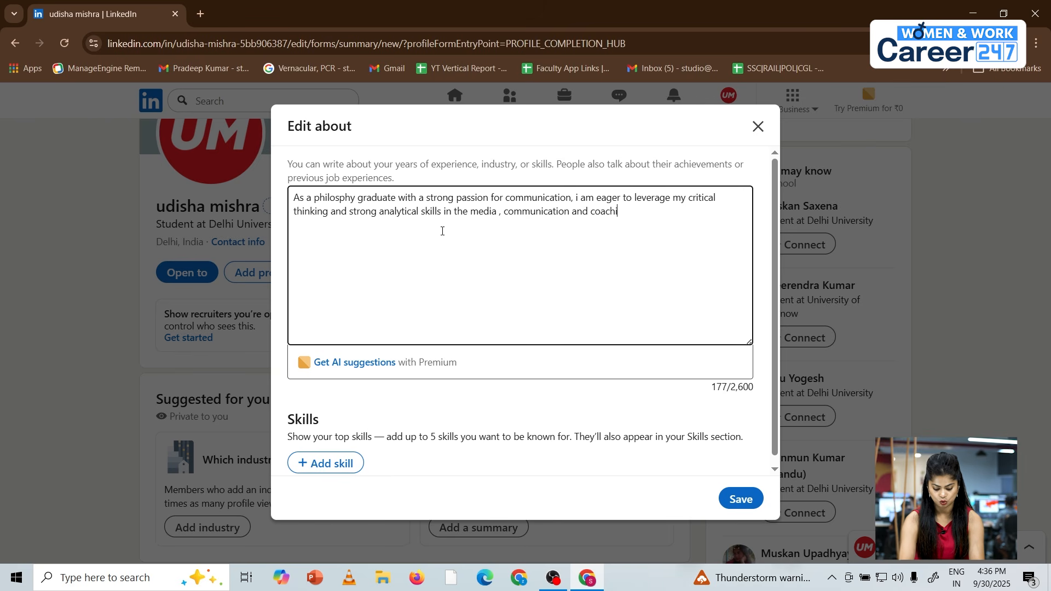
{"action": "type", "text": "ng industries."}
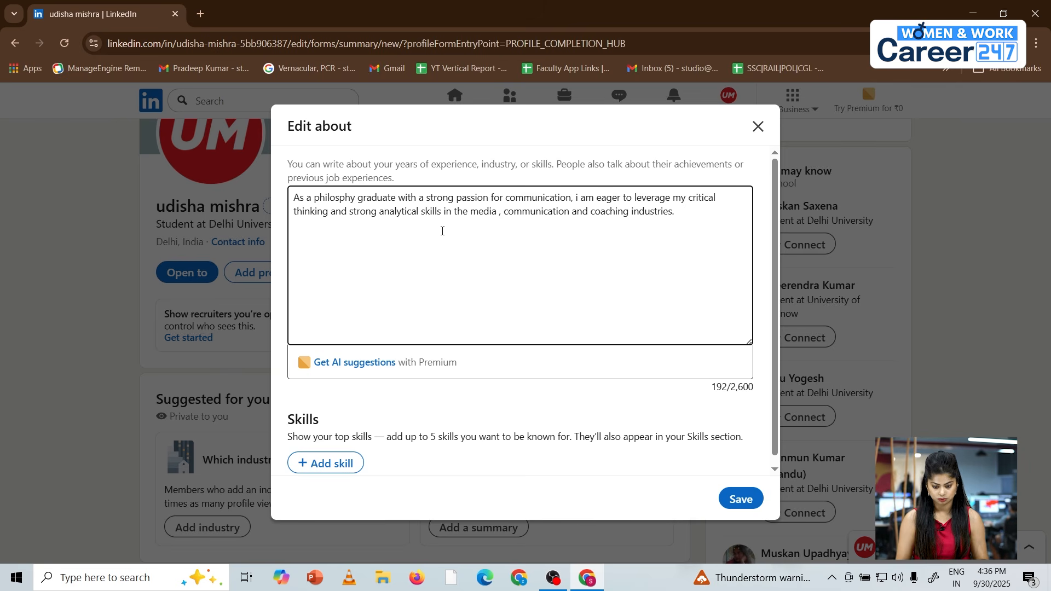
Add the summary sentence "I thrive on connecting ideas and people through strorytelling and meaningful dialogues.".
{"action": "type", "text": "thr"}
{"action": "type", "text": "ive on connect"}
{"action": "type", "text": "ing"}
{"action": "type", "text": " idea"}
{"action": "type", "text": "s and people "}
{"action": "type", "text": "through"}
{"action": "type", "text": " strorytelling"}
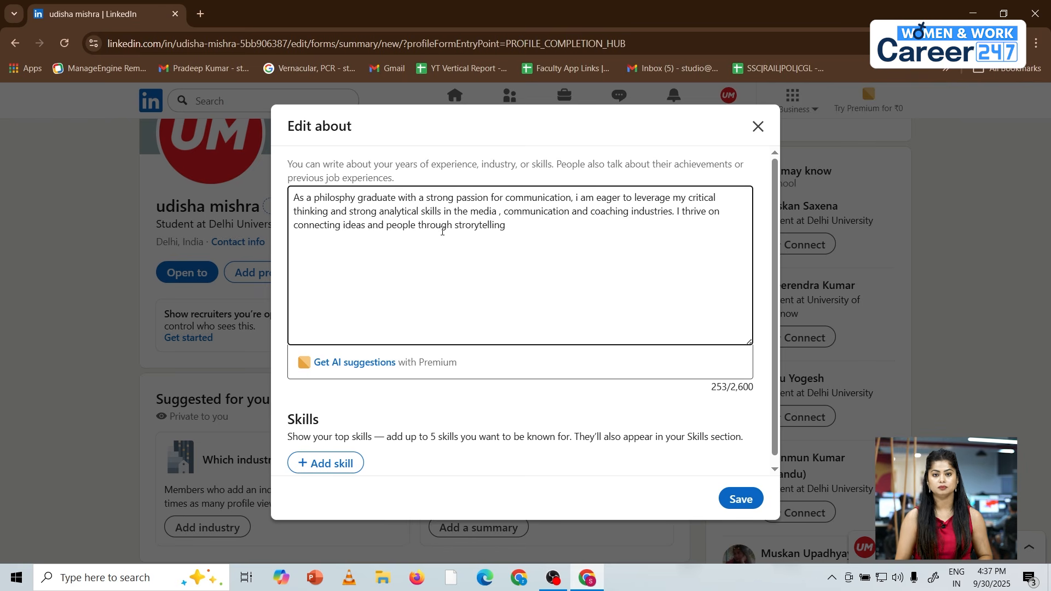
{"action": "type", "text": " and meaningful dialogues."}
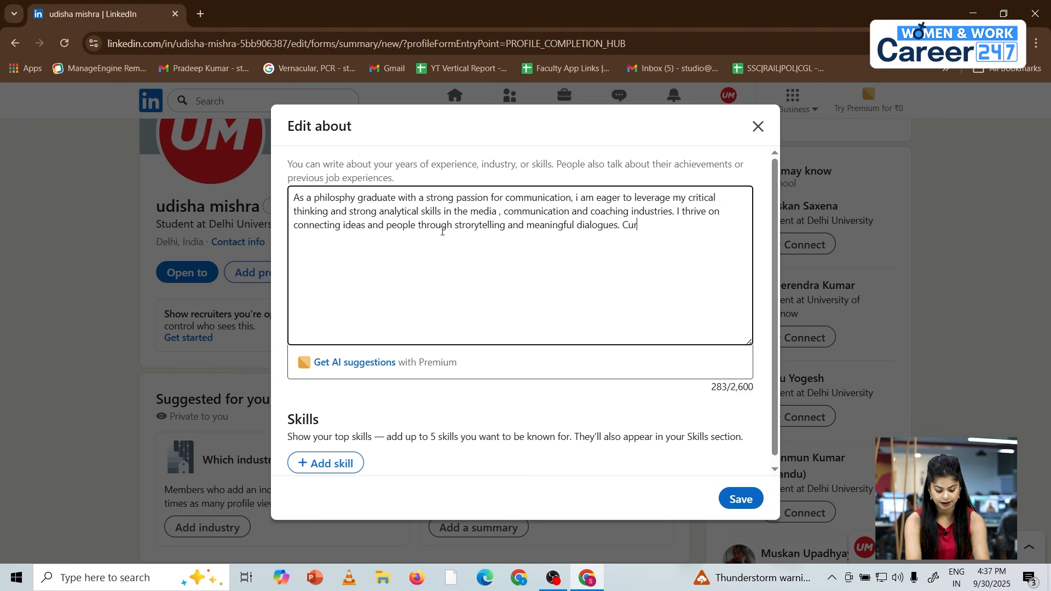
Start the third summary sentence with "Currently i am seeking opportunities to grow professionally and contribute creatively".
{"action": "type", "text": "rently i am seeking o"}
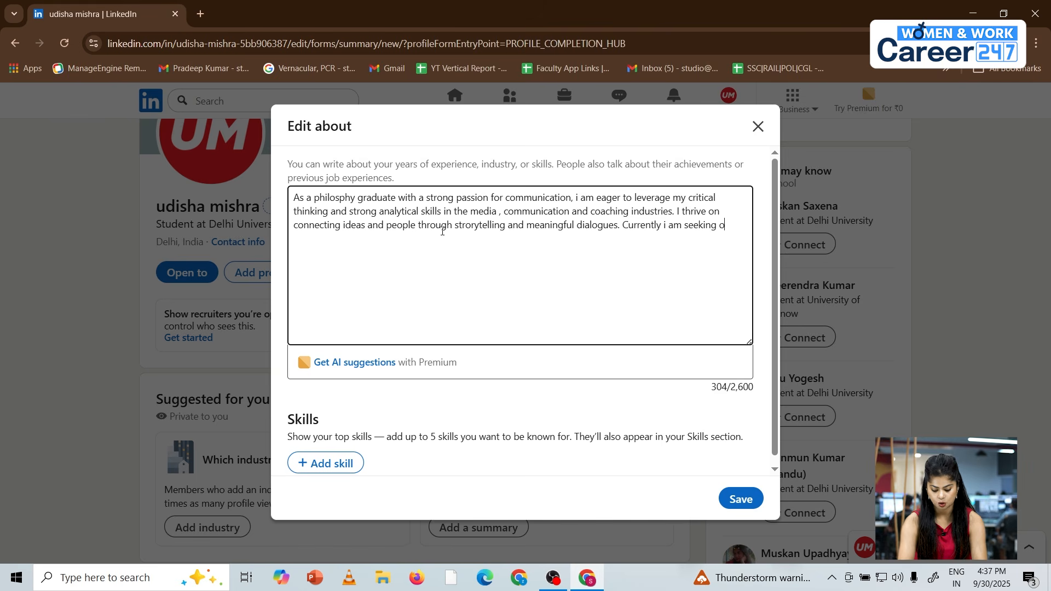
{"action": "type", "text": "pportunities "}
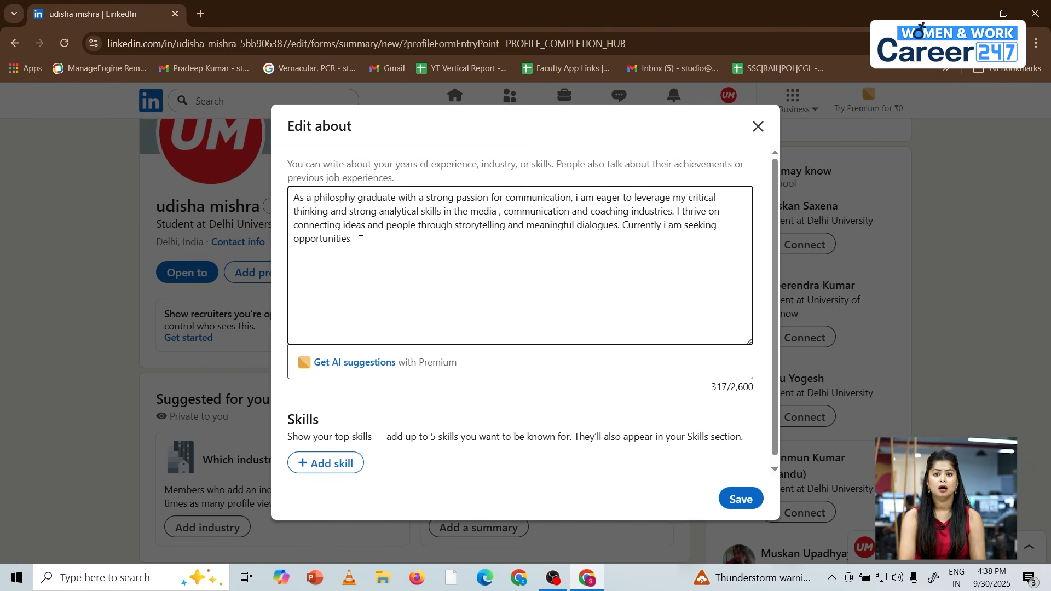
{"action": "type", "text": "to g"}
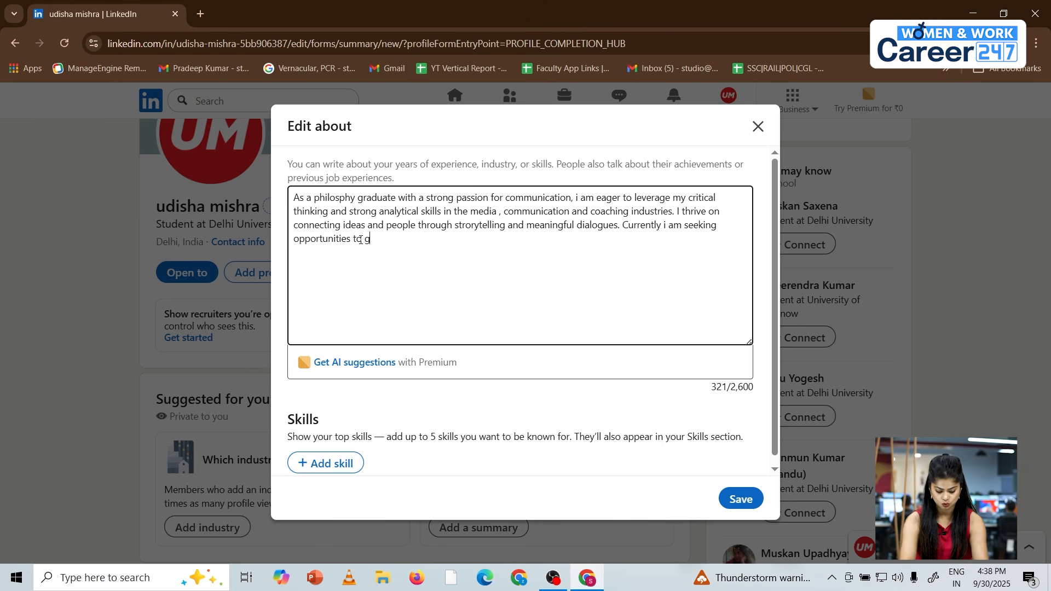
{"action": "type", "text": "row professionall"}
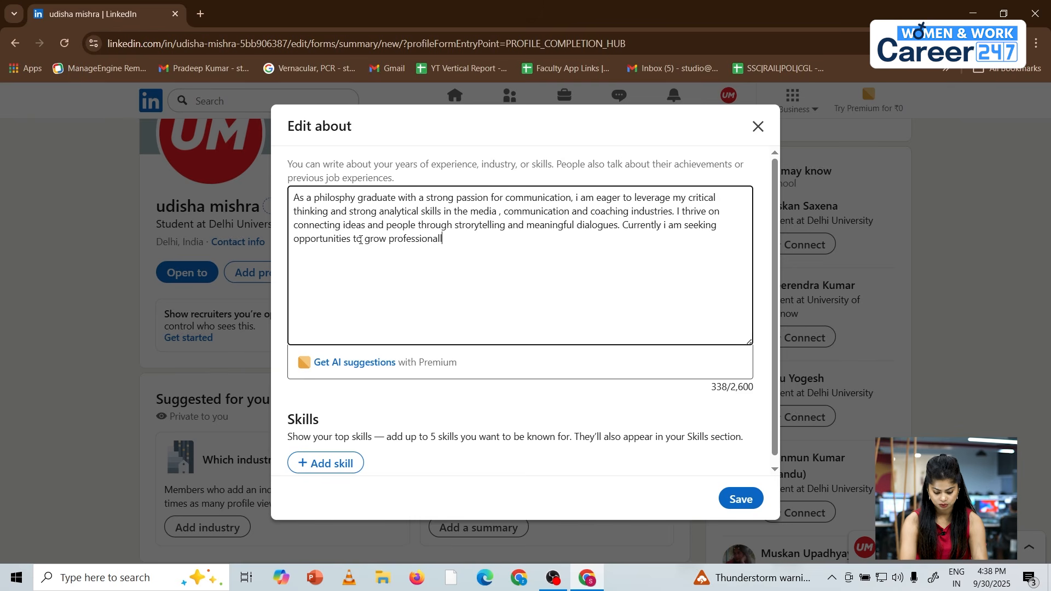
{"action": "type", "text": "y and "}
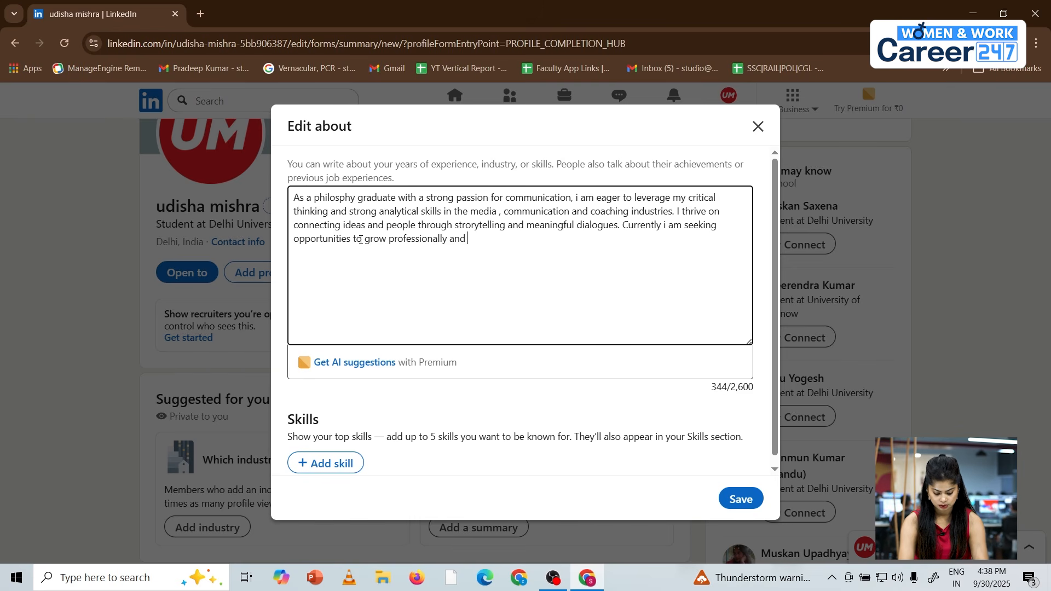
{"action": "type", "text": "contrib"}
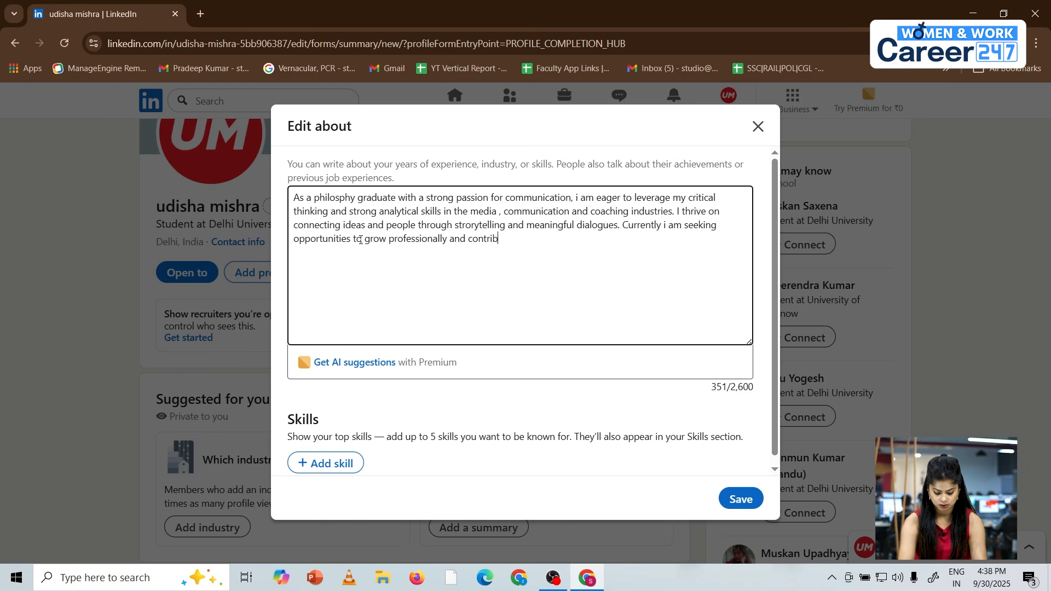
{"action": "type", "text": "ute creatively i"}
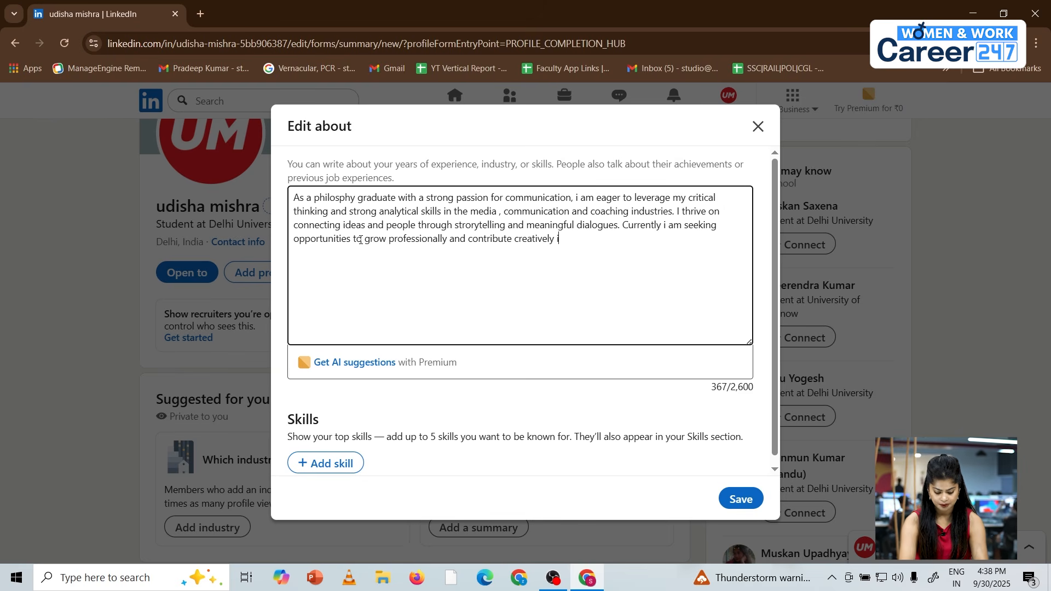
Finish the third sentence with "in dynamic enviromments where i can make an impact and continue learning.", correcting the spelling of "dynamic".
{"action": "type", "text": "n dynamoi"}
{"action": "type", "text": "c environment"}
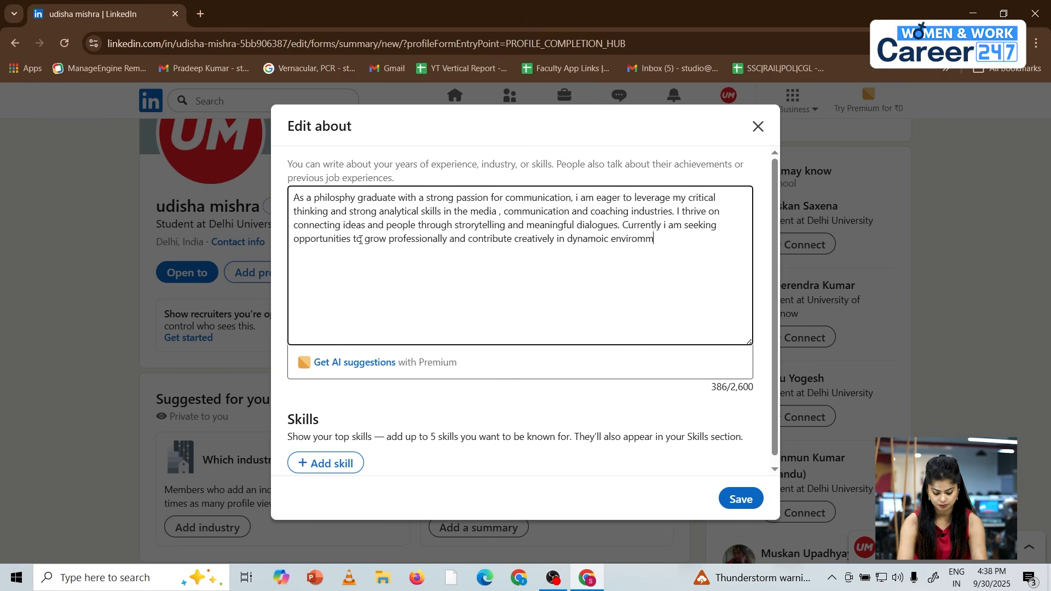
{"action": "type", "text": "s where i can ma"}
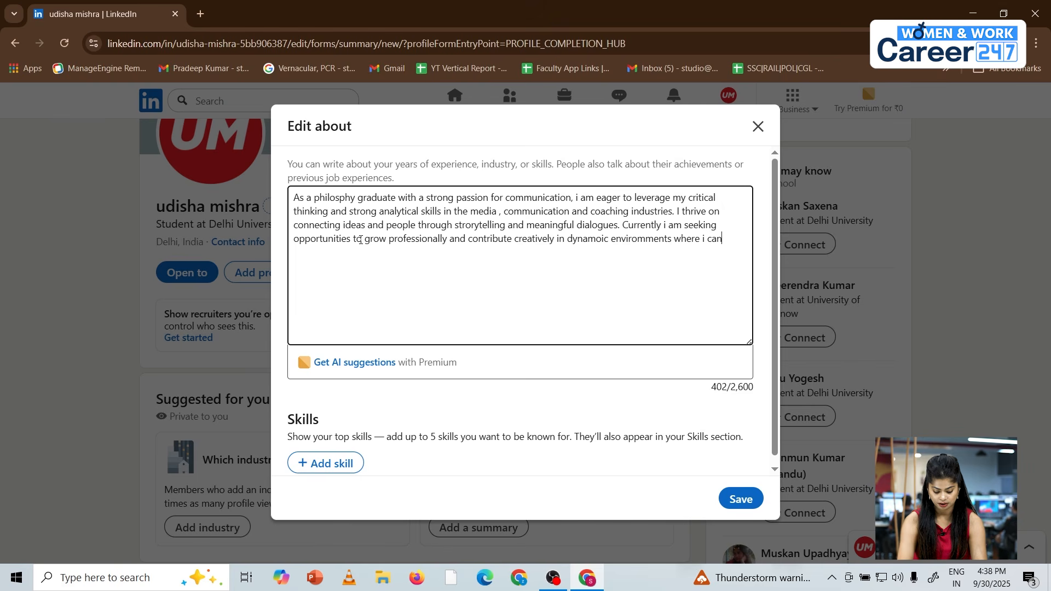
{"action": "type", "text": "ke"}
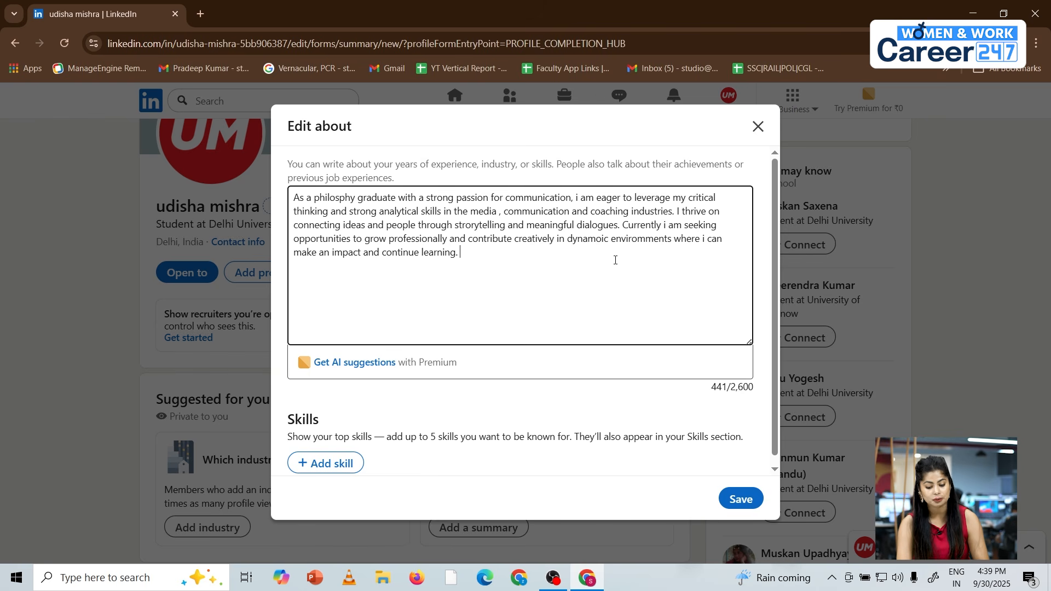
{"action": "left_click", "coordinate": [601, 238]}
{"action": "key", "text": "BackSpace"}
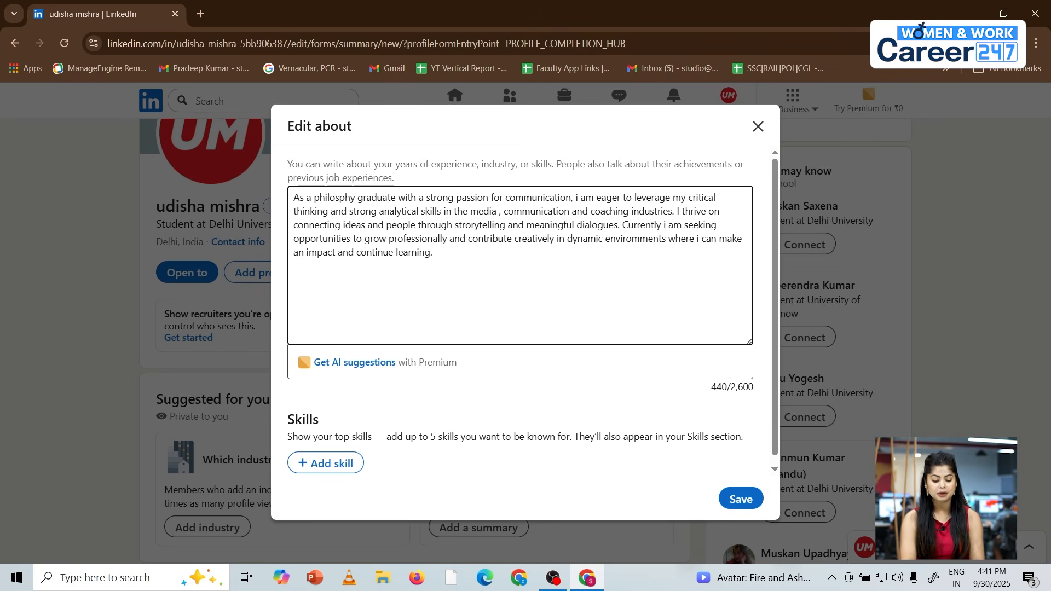
Add Critical Thinking as a top skill below the About summary.
{"action": "scroll", "coordinate": [406, 441], "scroll_direction": "down", "scroll_amount": 1}
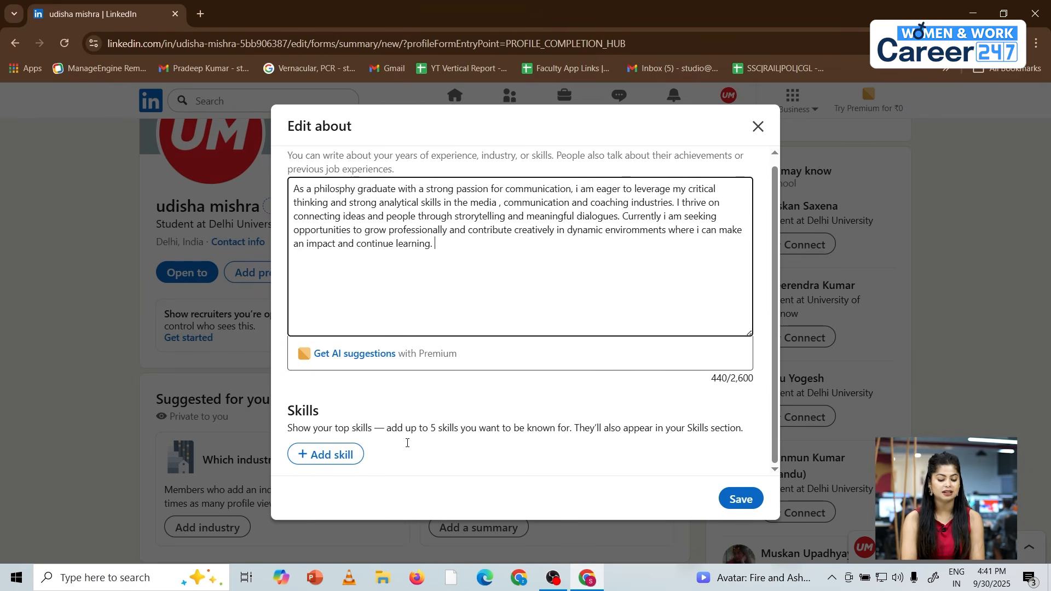
{"action": "left_click", "coordinate": [315, 456]}
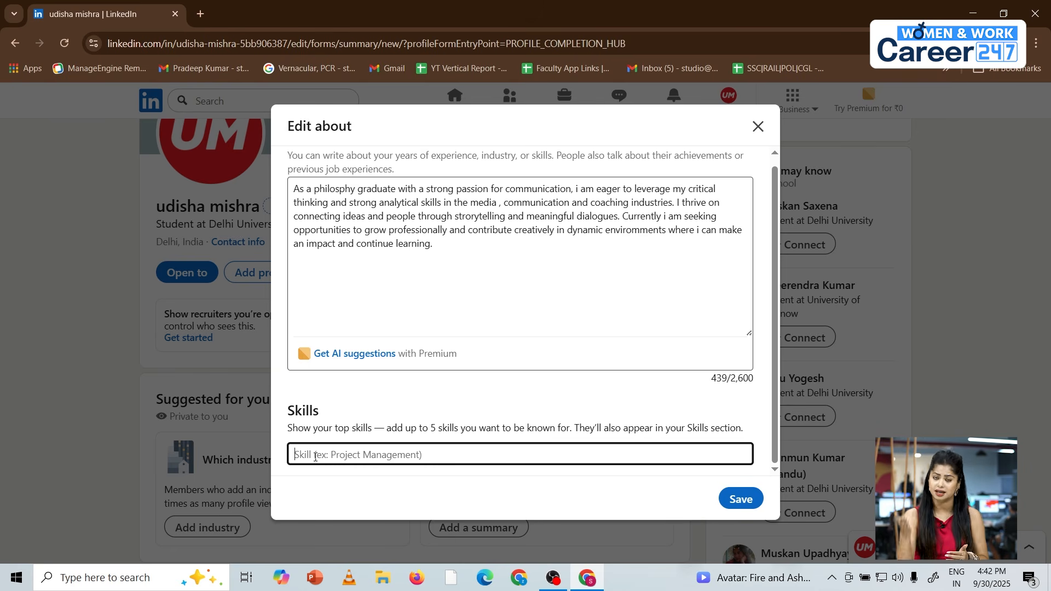
{"action": "type", "text": "critcal th"}
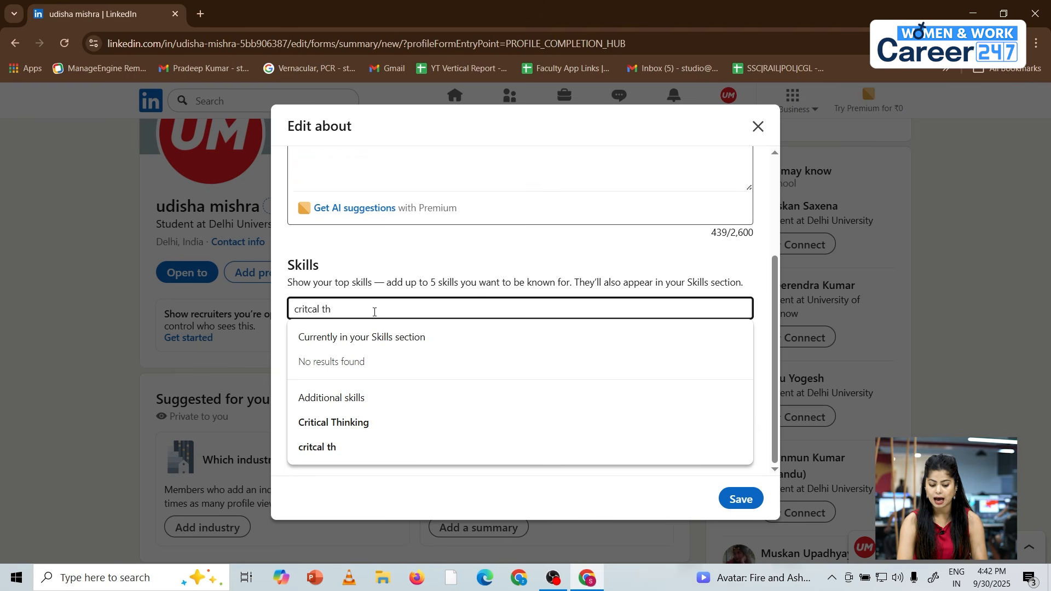
{"action": "left_click", "coordinate": [343, 424]}
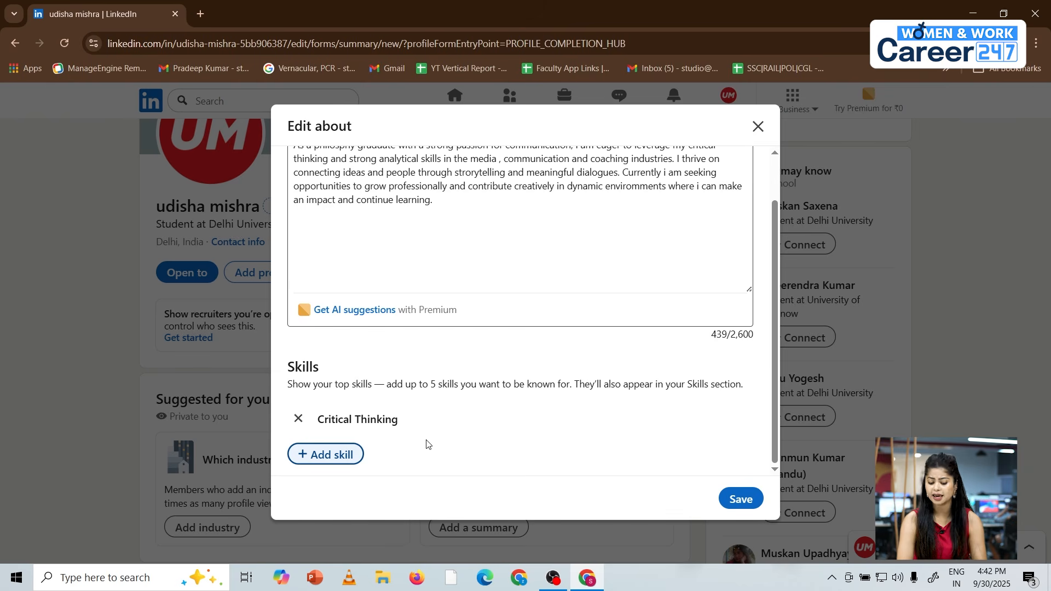
Add "effective communication" as the second top skill in the About section.
{"action": "left_click", "coordinate": [328, 457]}
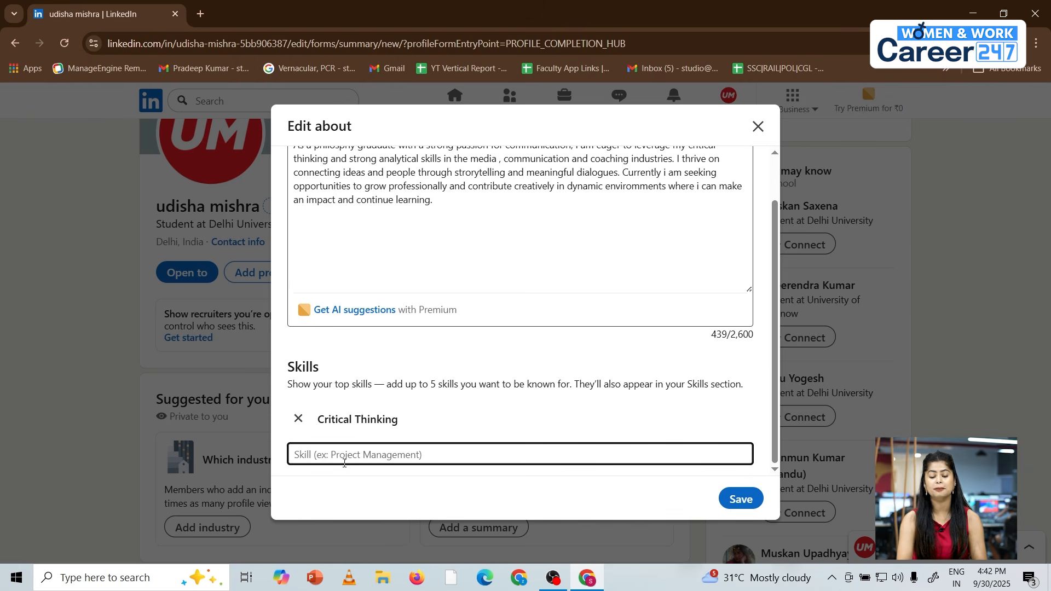
{"action": "type", "text": "effective communication"}
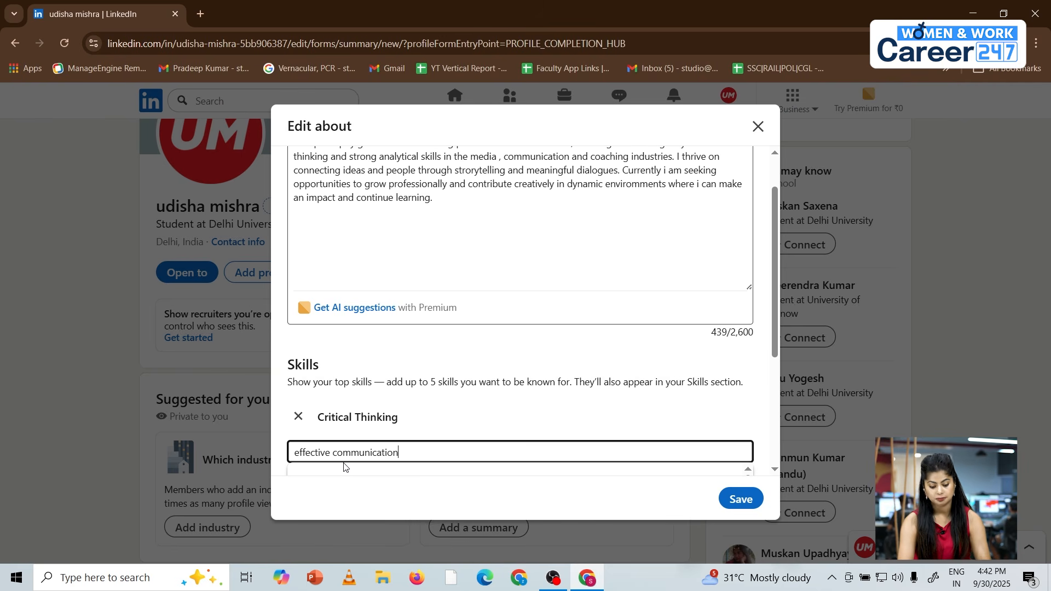
{"action": "scroll", "coordinate": [427, 435], "scroll_direction": "down", "scroll_amount": 1}
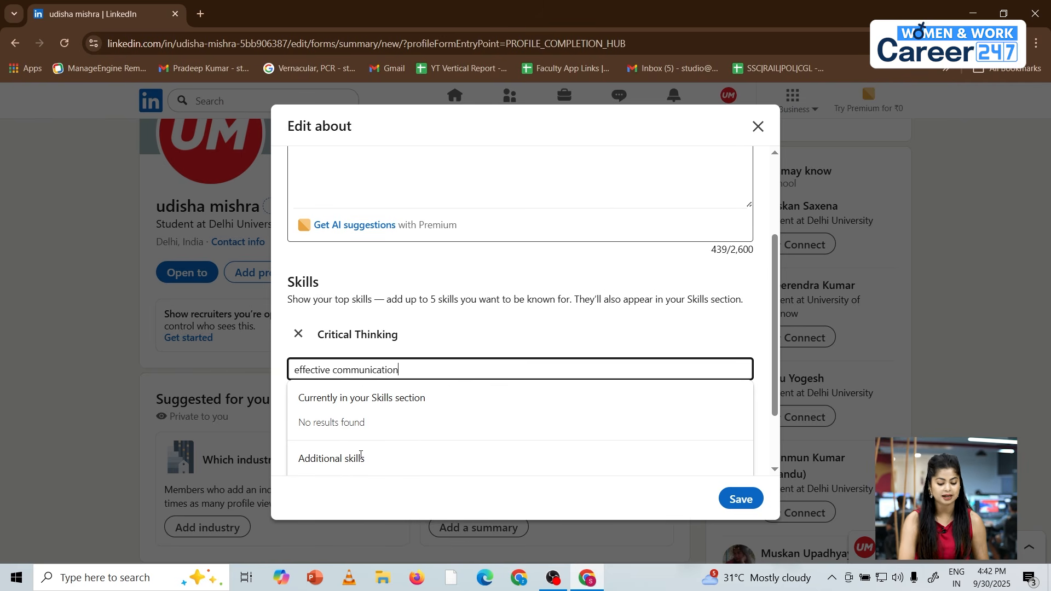
{"action": "scroll", "coordinate": [361, 456], "scroll_direction": "down", "scroll_amount": 2}
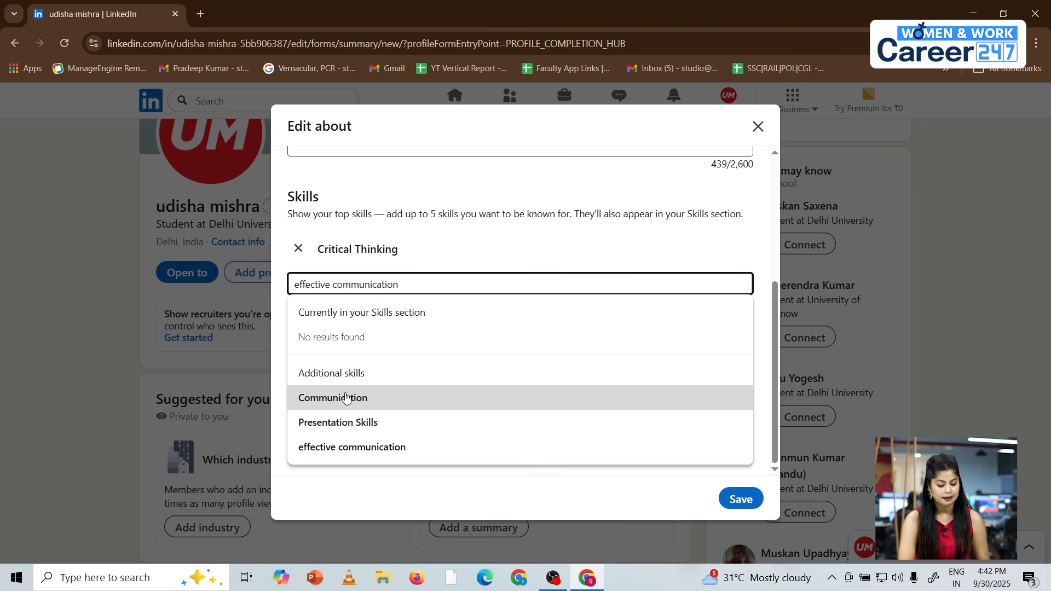
{"action": "left_click", "coordinate": [352, 448]}
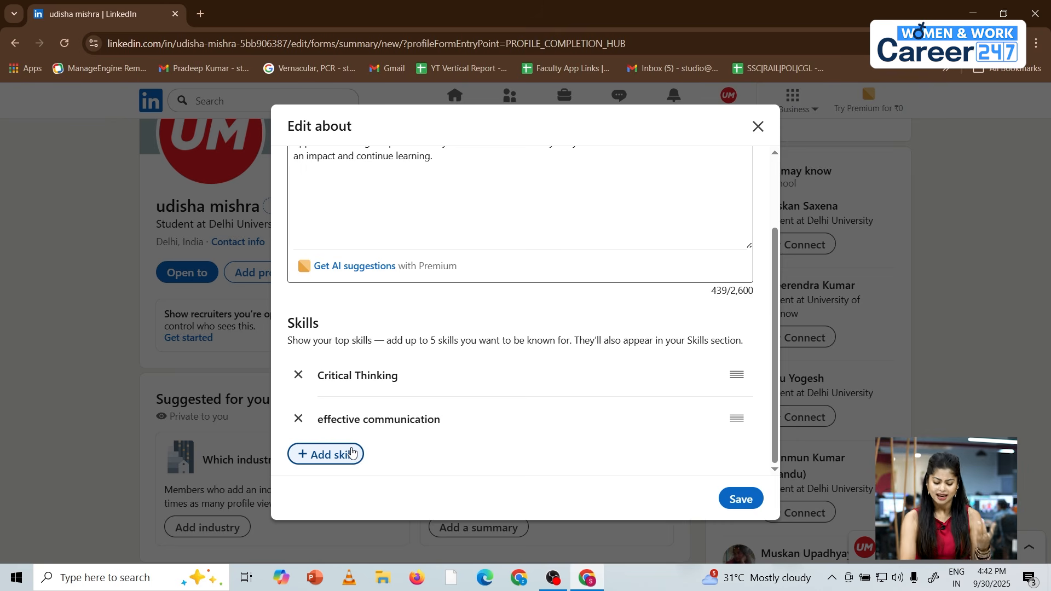
Add Public Speaking as the third top skill in the About section.
{"action": "left_click", "coordinate": [331, 462]}
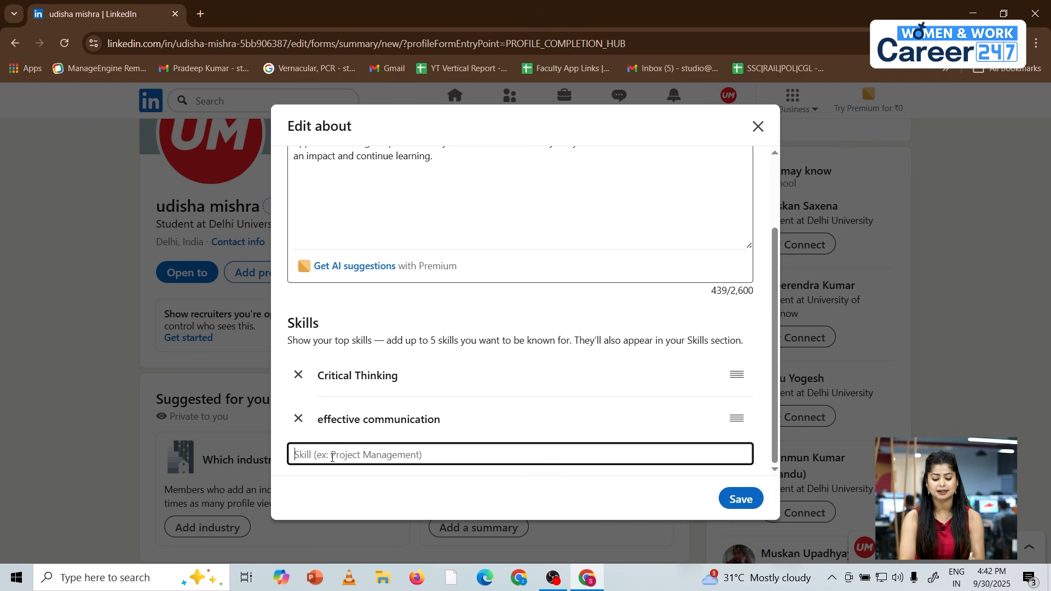
{"action": "type", "text": "publi"}
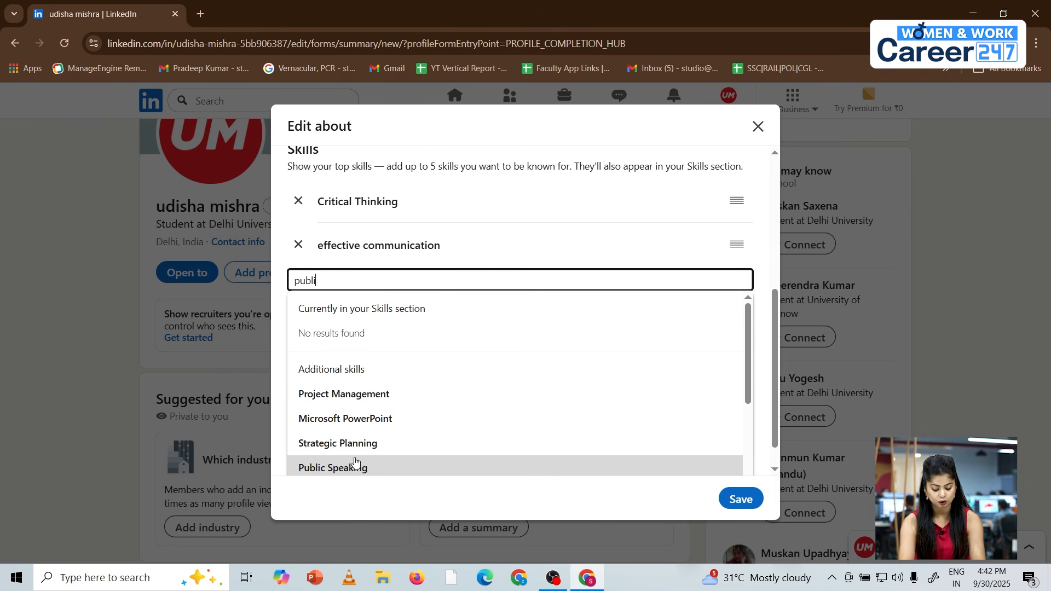
{"action": "type", "text": "c speaking"}
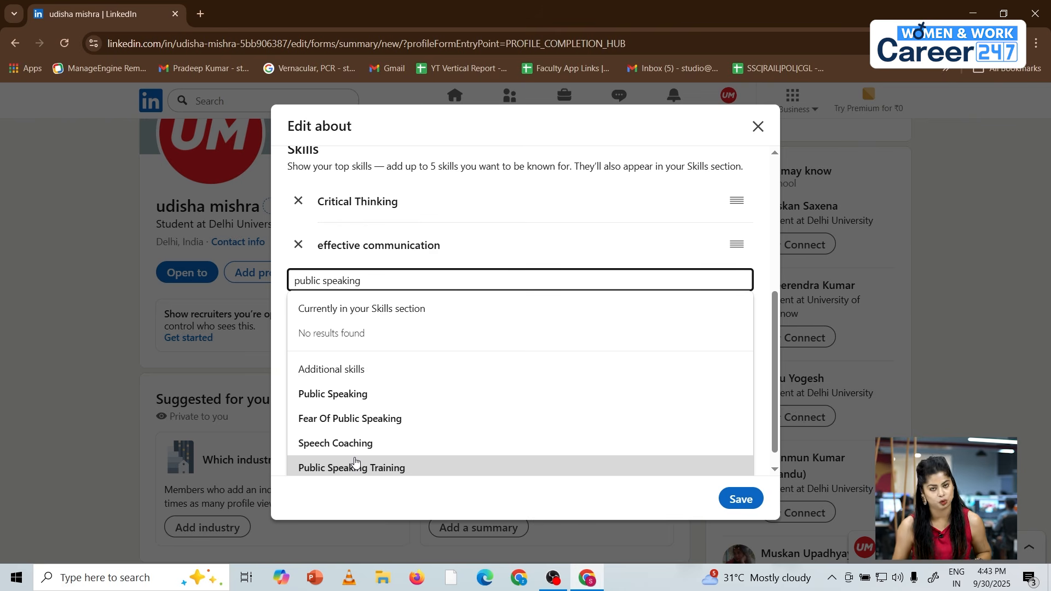
{"action": "left_click", "coordinate": [350, 404]}
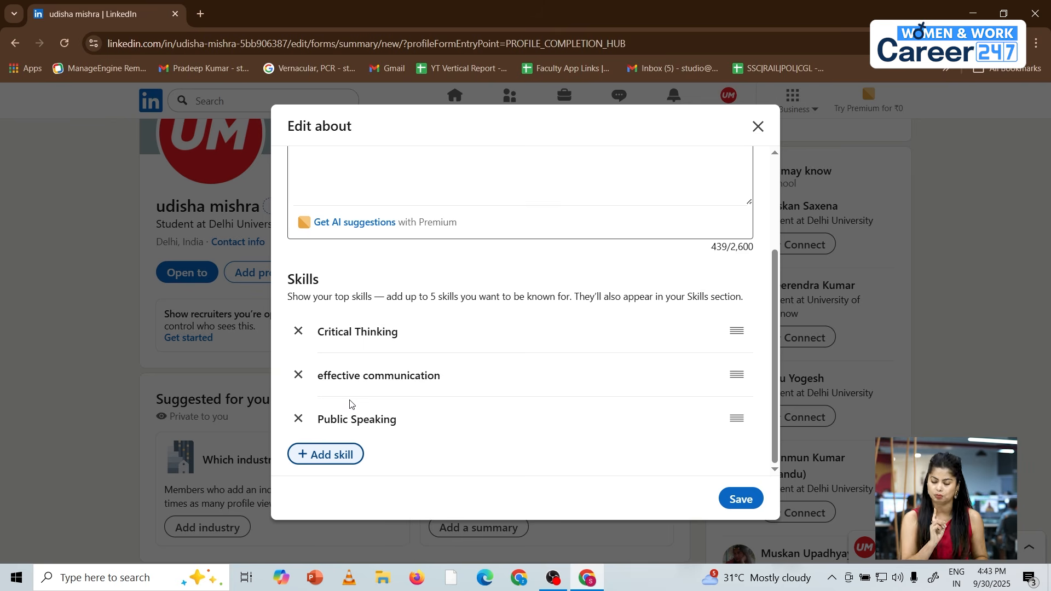
Save the About summary with its top skills and finish without adding further skill details.
{"action": "left_click", "coordinate": [737, 502]}
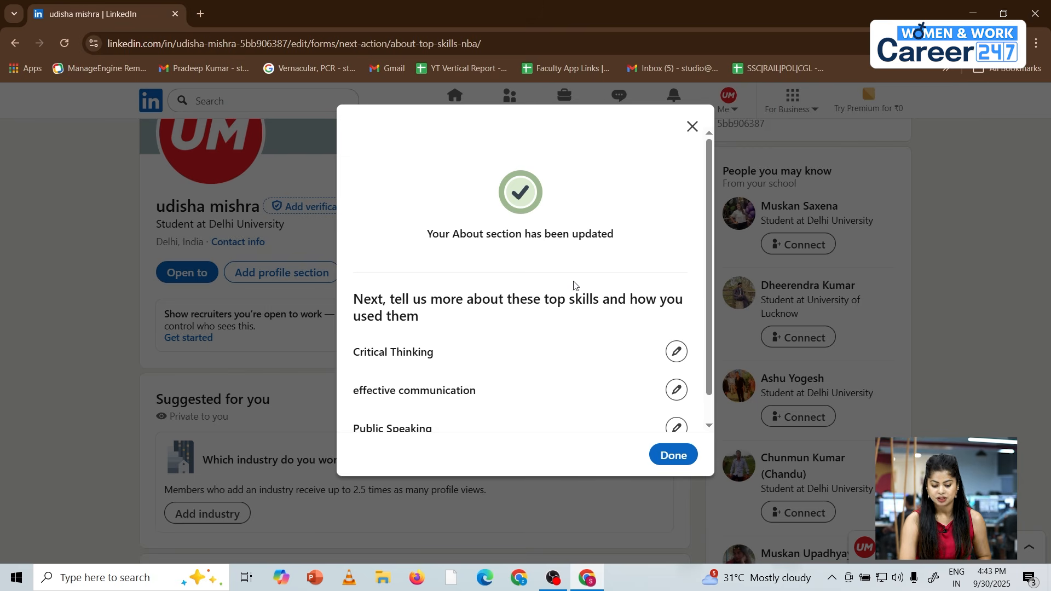
{"action": "scroll", "coordinate": [599, 281], "scroll_direction": "down", "scroll_amount": 1}
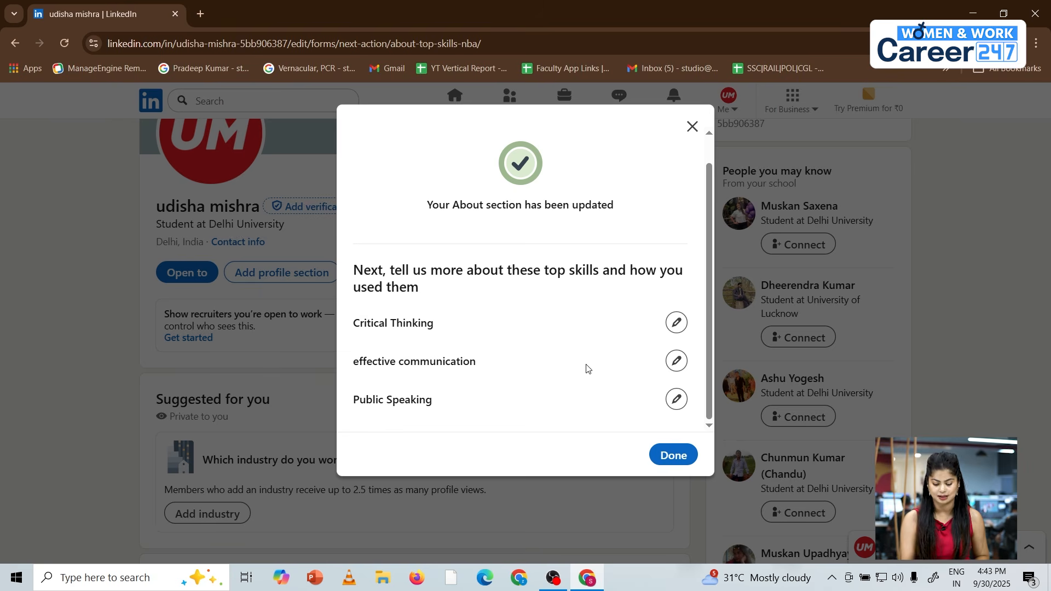
{"action": "left_click", "coordinate": [676, 456]}
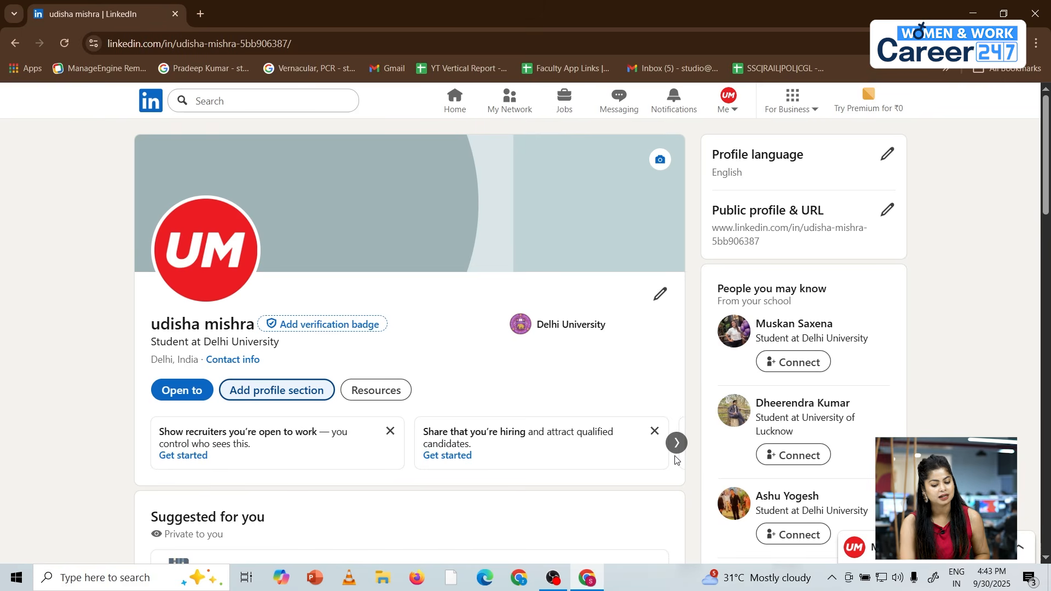
View the Featured section's content options from the recommended profile sections, and return to the profile.
{"action": "scroll", "coordinate": [473, 383], "scroll_direction": "down", "scroll_amount": 3}
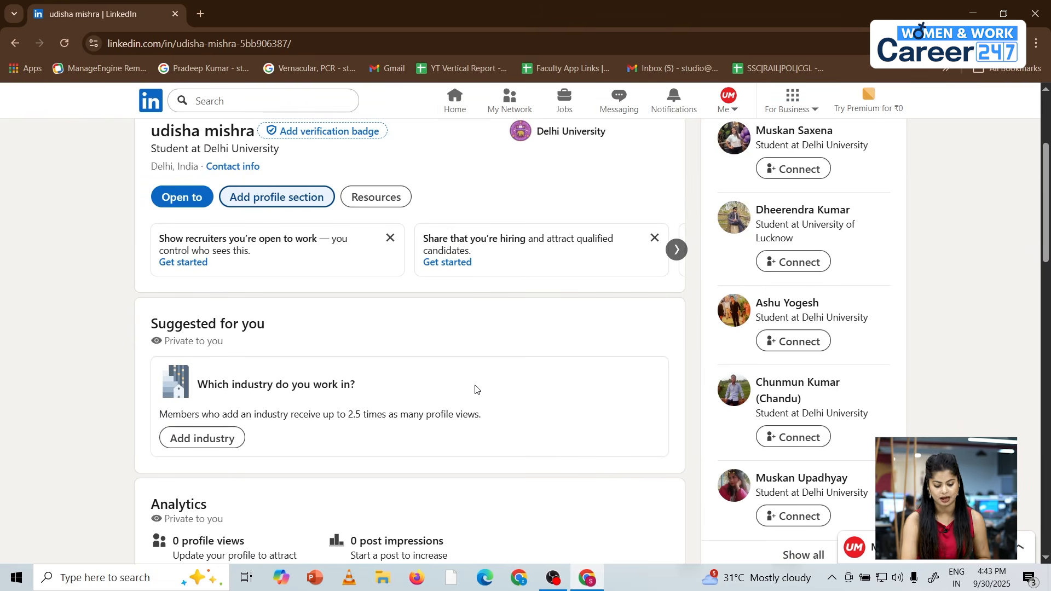
{"action": "scroll", "coordinate": [468, 418], "scroll_direction": "up", "scroll_amount": 1}
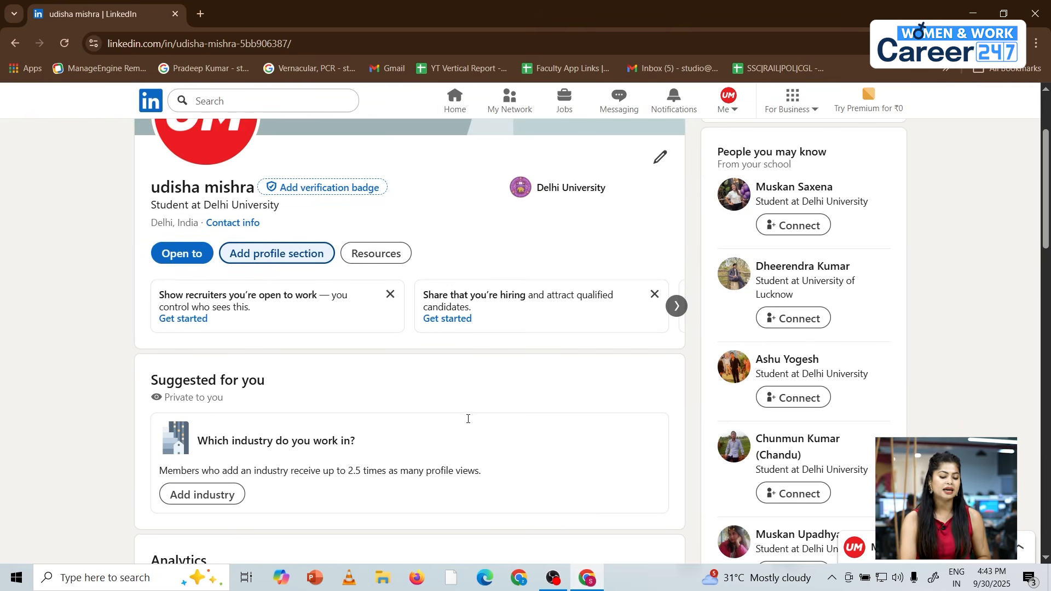
{"action": "left_click", "coordinate": [311, 260]}
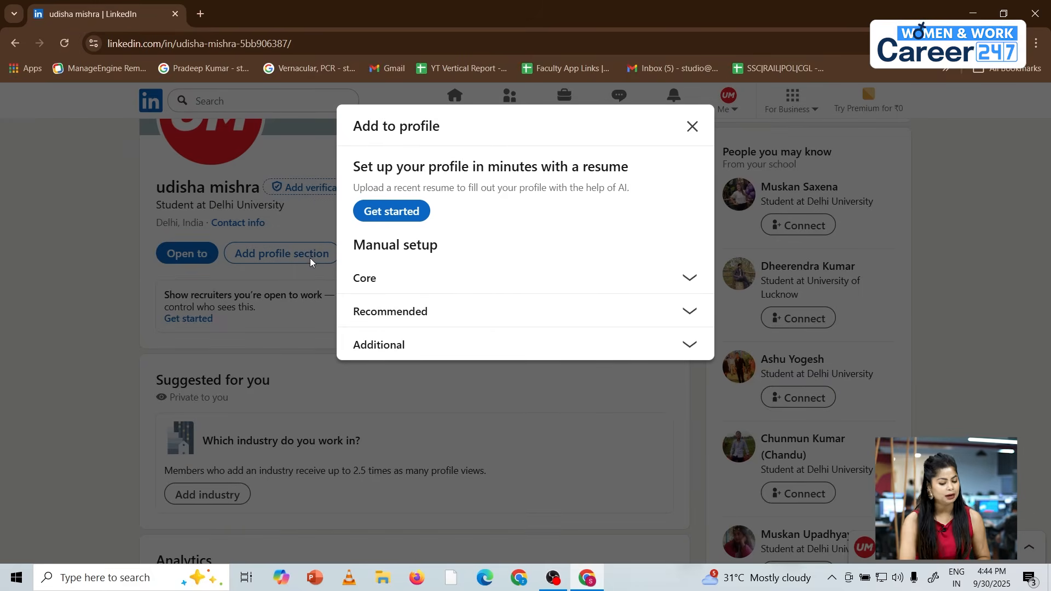
{"action": "left_click", "coordinate": [653, 317]}
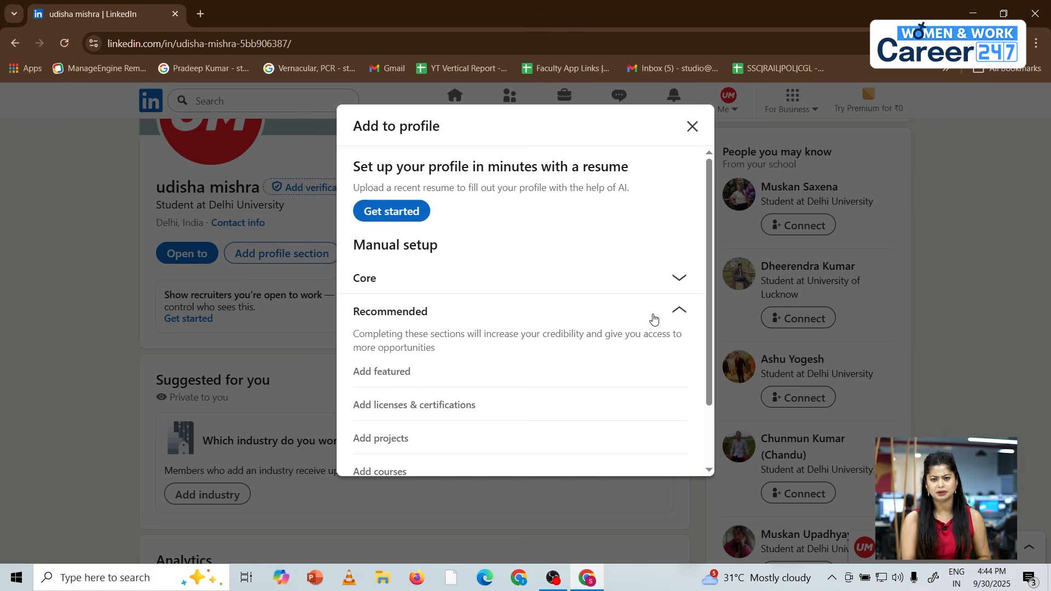
{"action": "scroll", "coordinate": [591, 357], "scroll_direction": "down", "scroll_amount": 1}
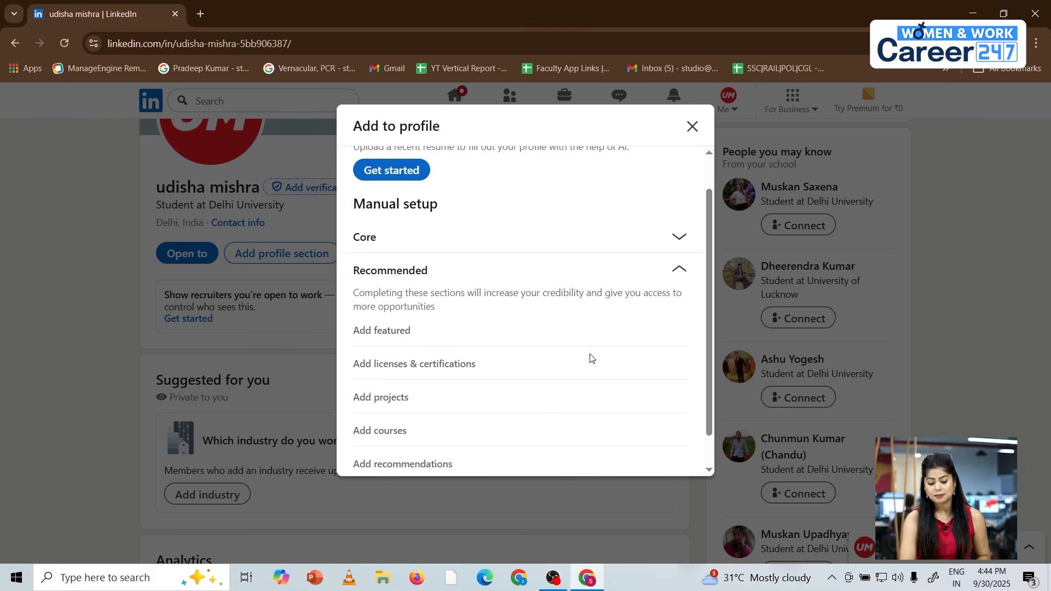
{"action": "left_click", "coordinate": [403, 333]}
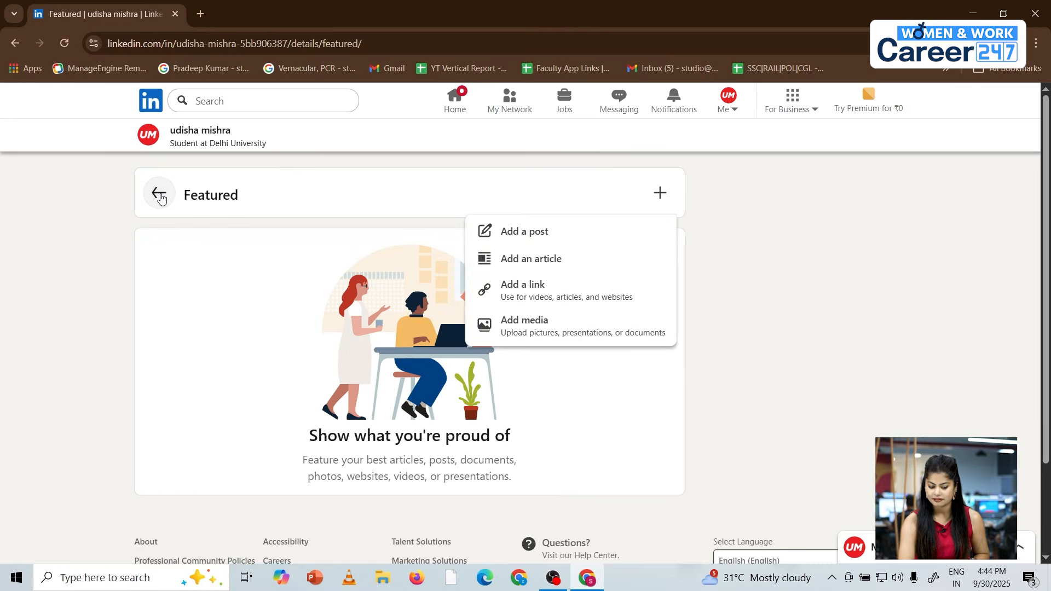
{"action": "key", "text": "alt+Left"}
Open a blank license or certification form from the recommended profile sections.
{"action": "scroll", "coordinate": [350, 329], "scroll_direction": "up", "scroll_amount": 3}
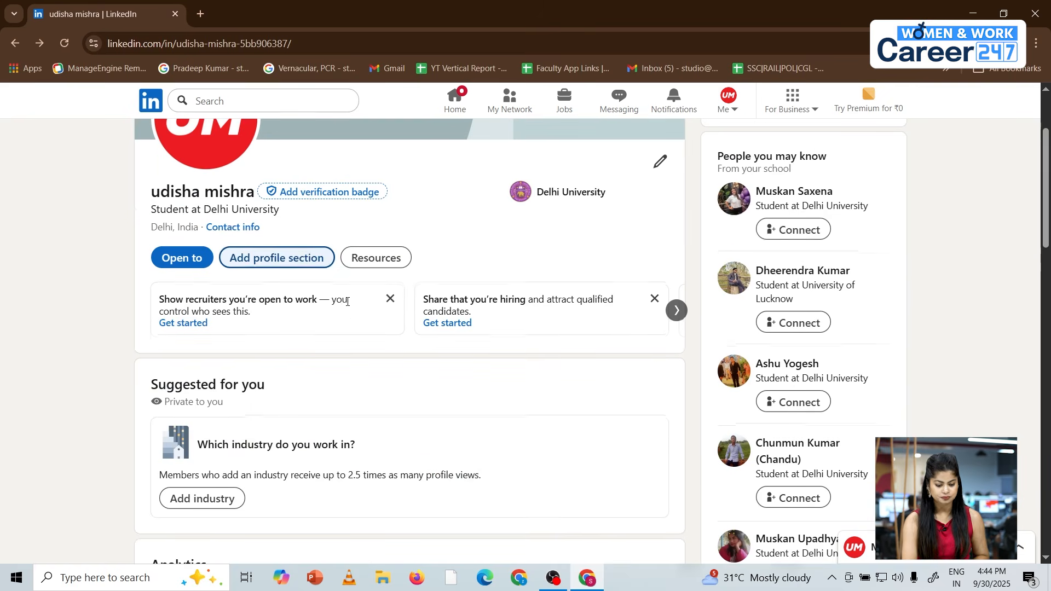
{"action": "left_click", "coordinate": [303, 259]}
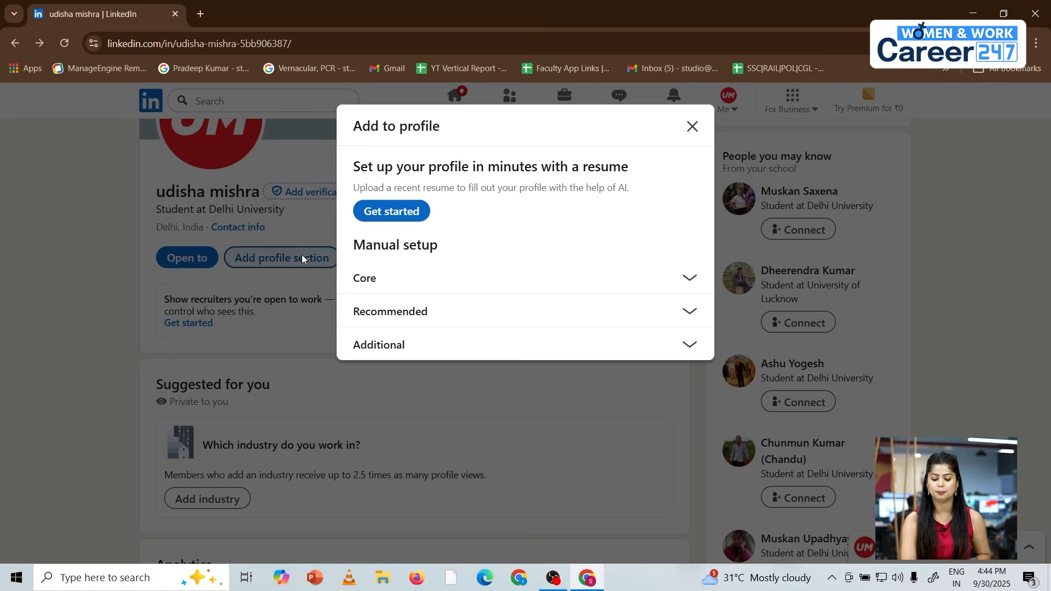
{"action": "left_click", "coordinate": [480, 313]}
{"action": "scroll", "coordinate": [482, 355], "scroll_direction": "down", "scroll_amount": 1}
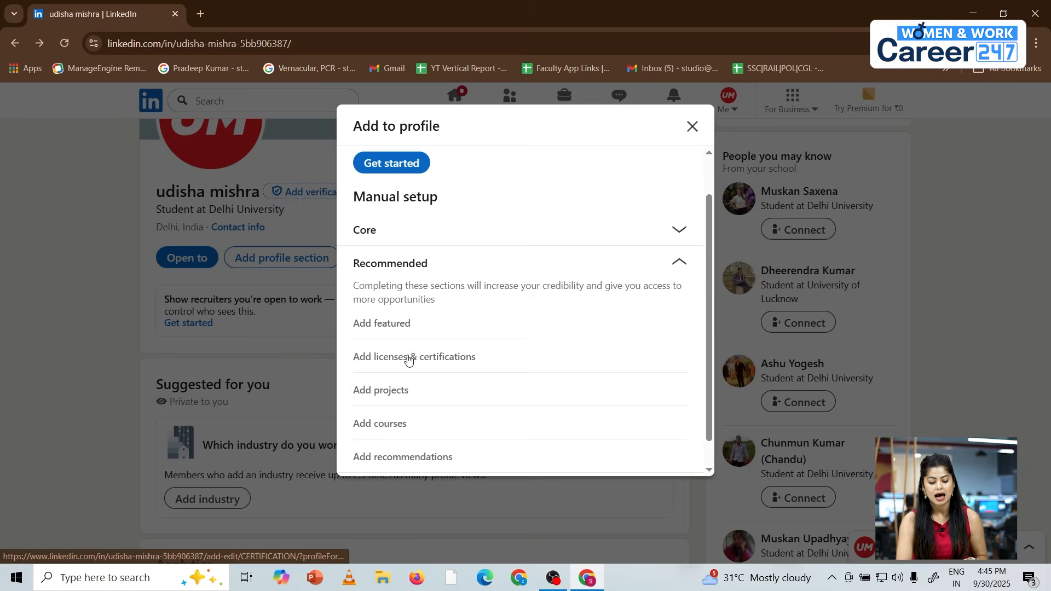
{"action": "left_click", "coordinate": [408, 356]}
Examine the certification form's name, issuing organization, issue and expiration dates, credential ID, credential URL, skills and media fields.
{"action": "left_click", "coordinate": [430, 213]}
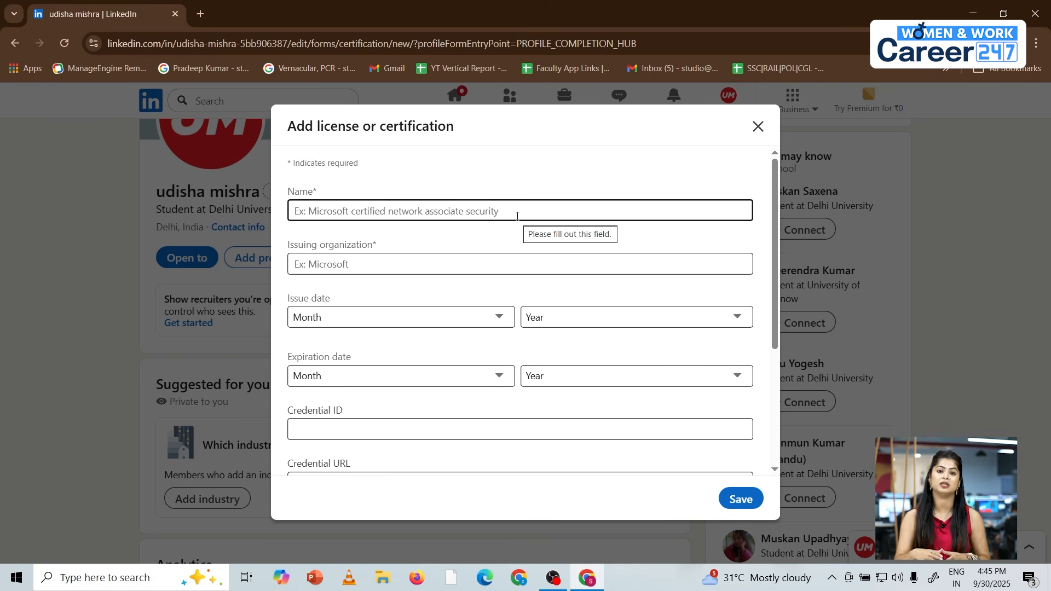
{"action": "left_click", "coordinate": [383, 261]}
{"action": "left_click", "coordinate": [321, 324]}
{"action": "left_click", "coordinate": [548, 313]}
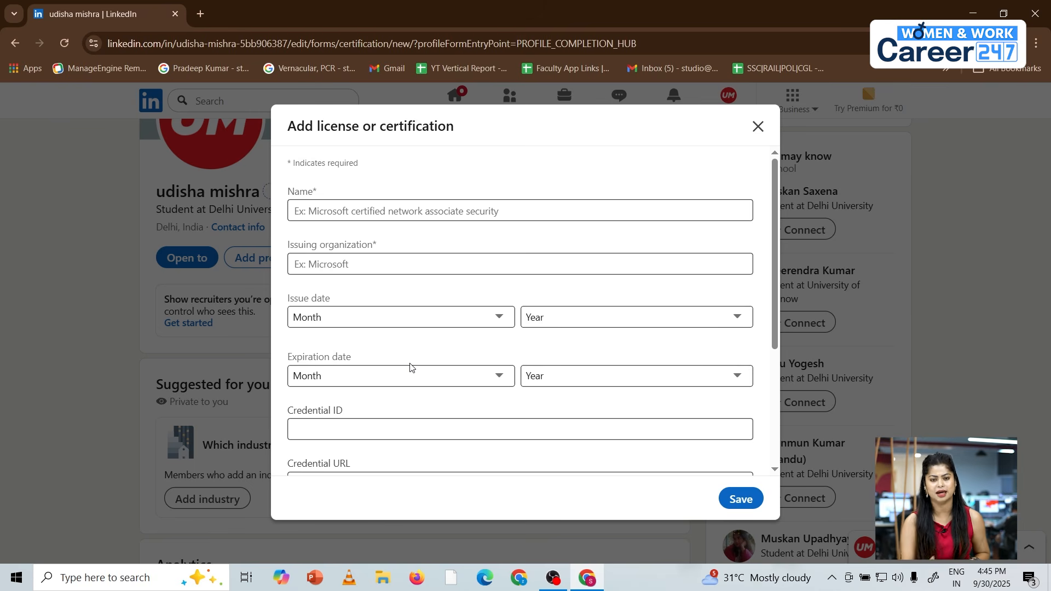
{"action": "left_click", "coordinate": [383, 429]}
{"action": "scroll", "coordinate": [382, 413], "scroll_direction": "down", "scroll_amount": 2}
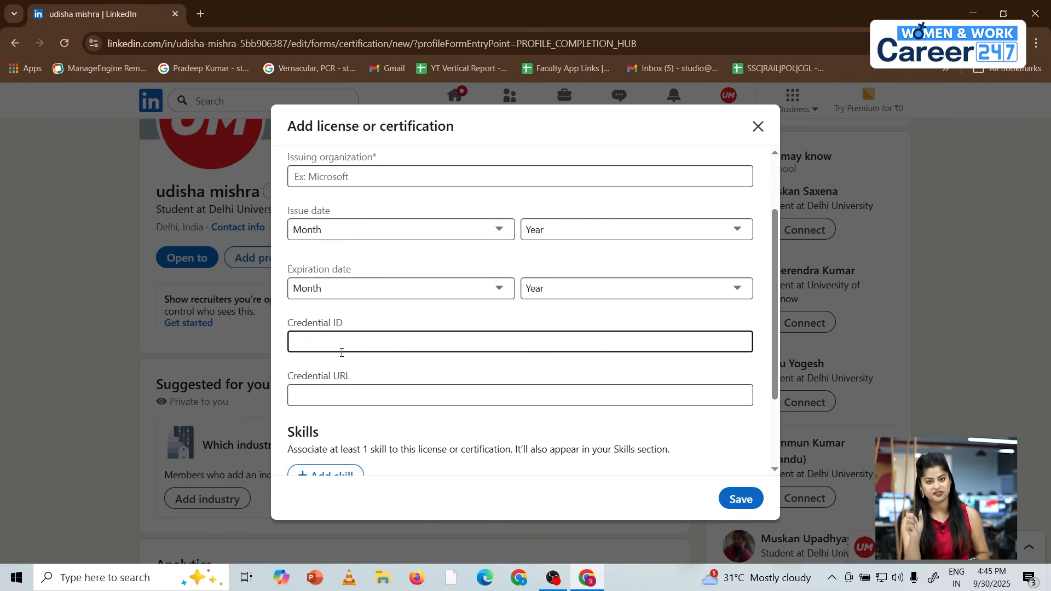
{"action": "left_click", "coordinate": [345, 396]}
{"action": "scroll", "coordinate": [345, 399], "scroll_direction": "down", "scroll_amount": 2}
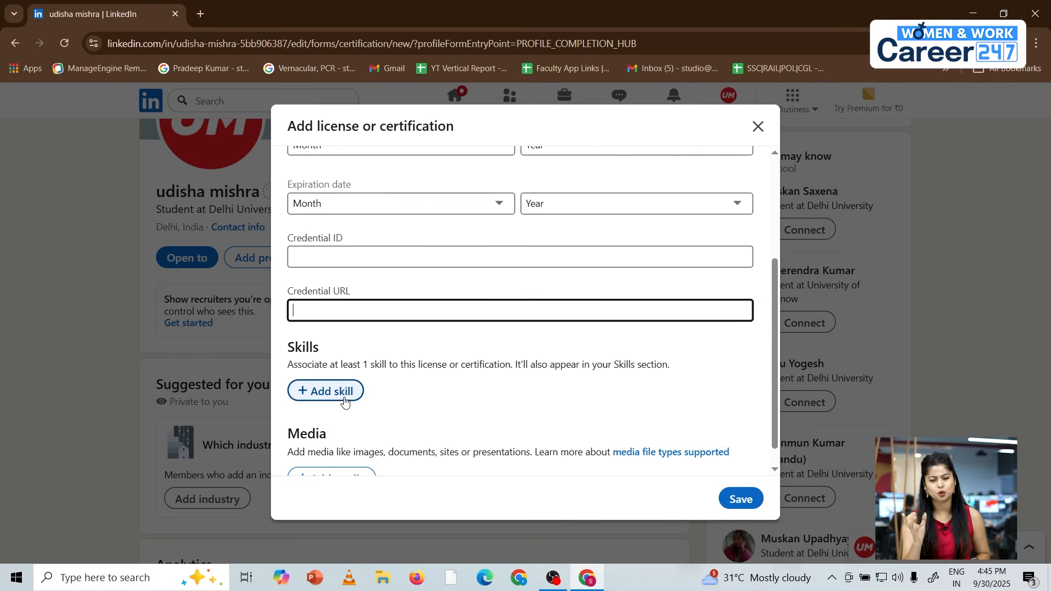
{"action": "scroll", "coordinate": [345, 402], "scroll_direction": "down", "scroll_amount": 1}
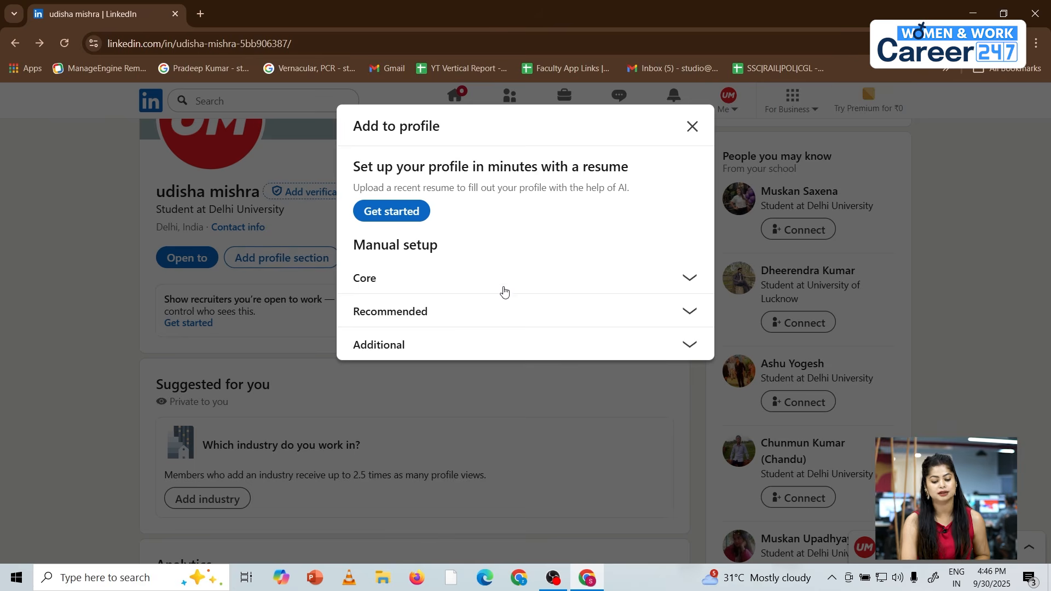
Browse the additional sections that can be added to the profile.
{"action": "left_click", "coordinate": [483, 345]}
{"action": "scroll", "coordinate": [484, 343], "scroll_direction": "down", "scroll_amount": 3}
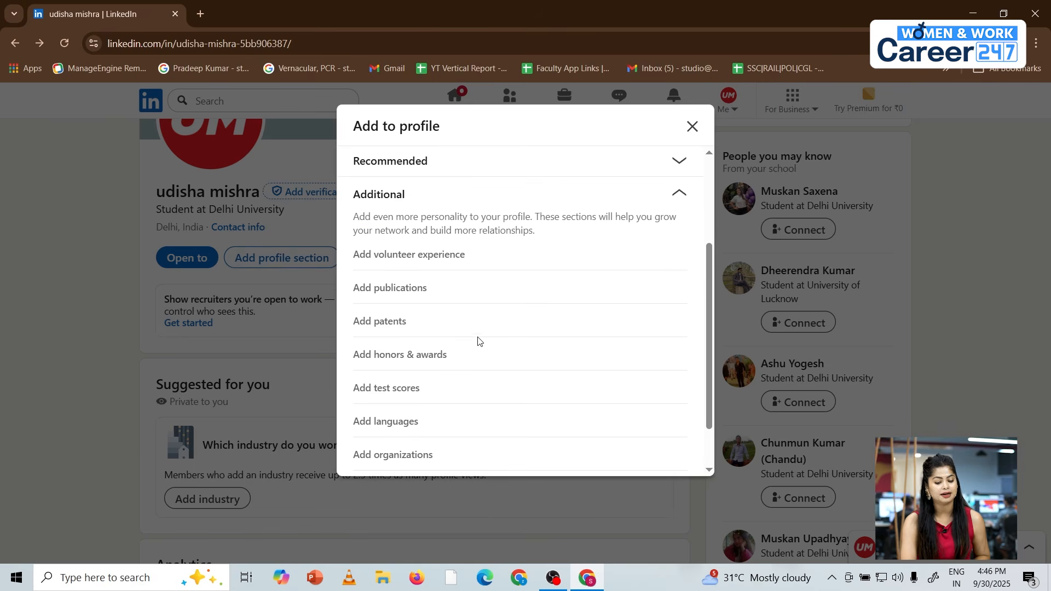